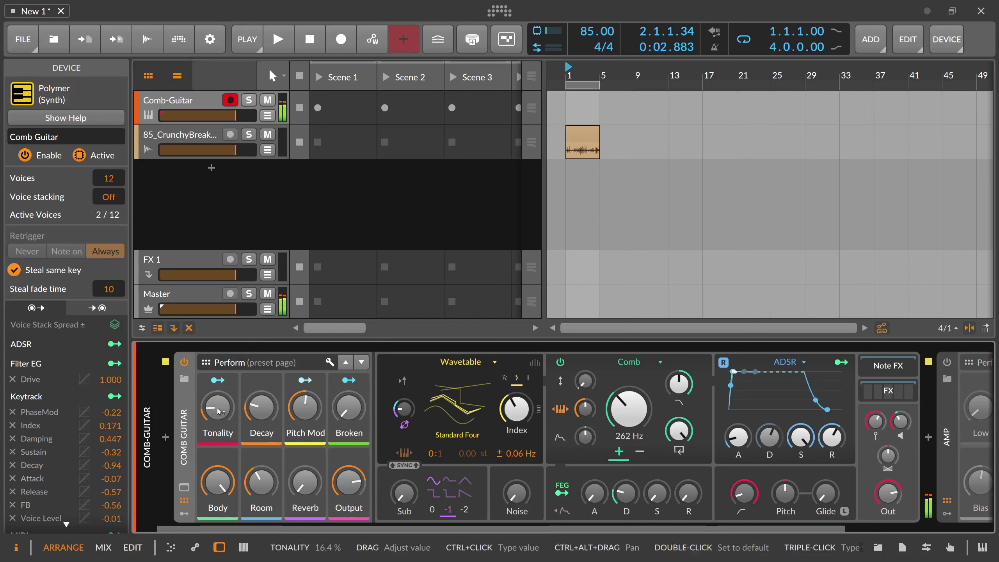
# Turn the Tonality macro down to its minimum and audition shorter and longer Decay values, going as low as 0 ms
pyautogui.moveTo(217, 407)
pyautogui.mouseDown()
pyautogui.moveTo(217, 338)
pyautogui.moveTo(217, 421)
pyautogui.moveTo(217, 409)
pyautogui.mouseUp()
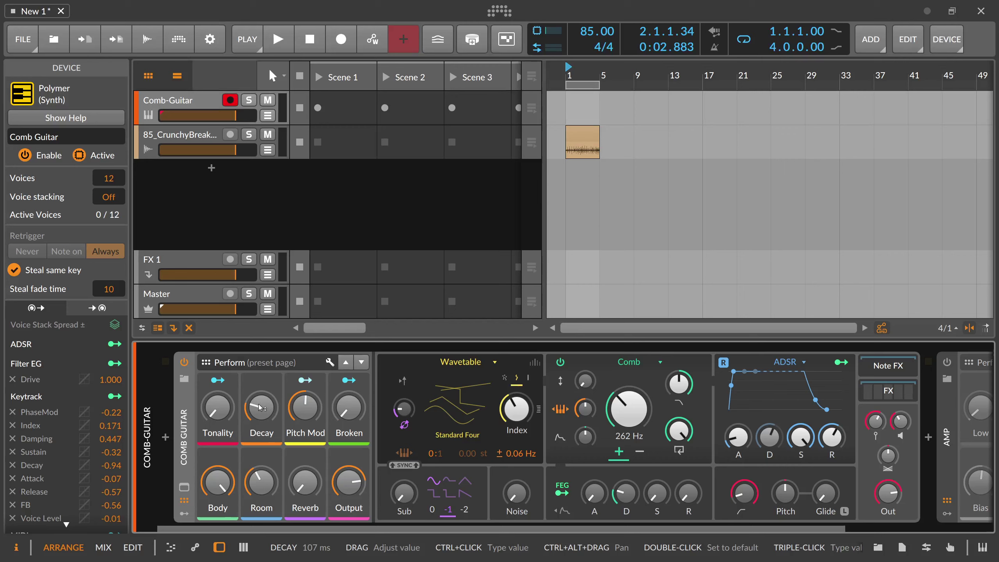
pyautogui.moveTo(260, 408); pyautogui.dragTo(260, 421)
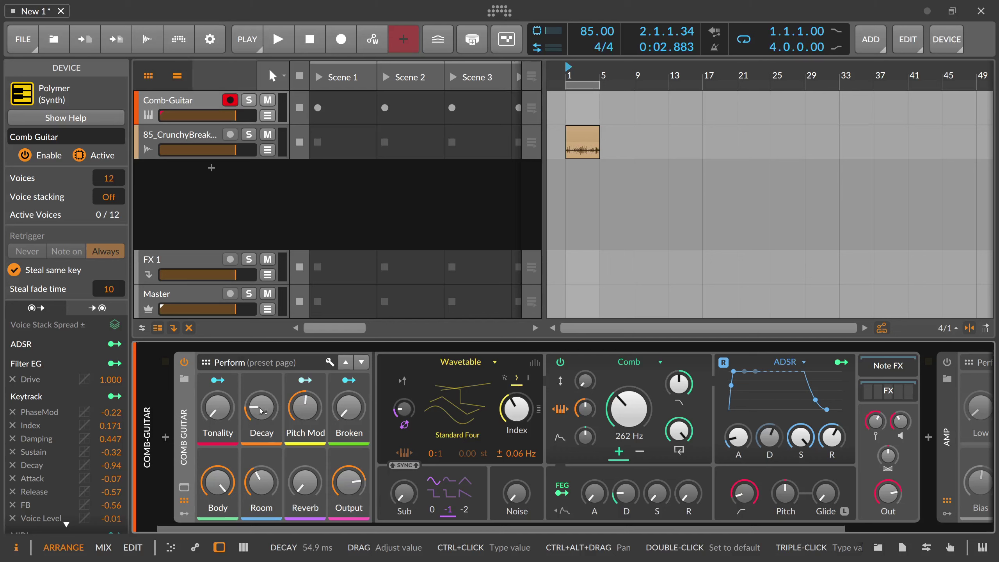
pyautogui.moveTo(261, 411); pyautogui.dragTo(260, 421)
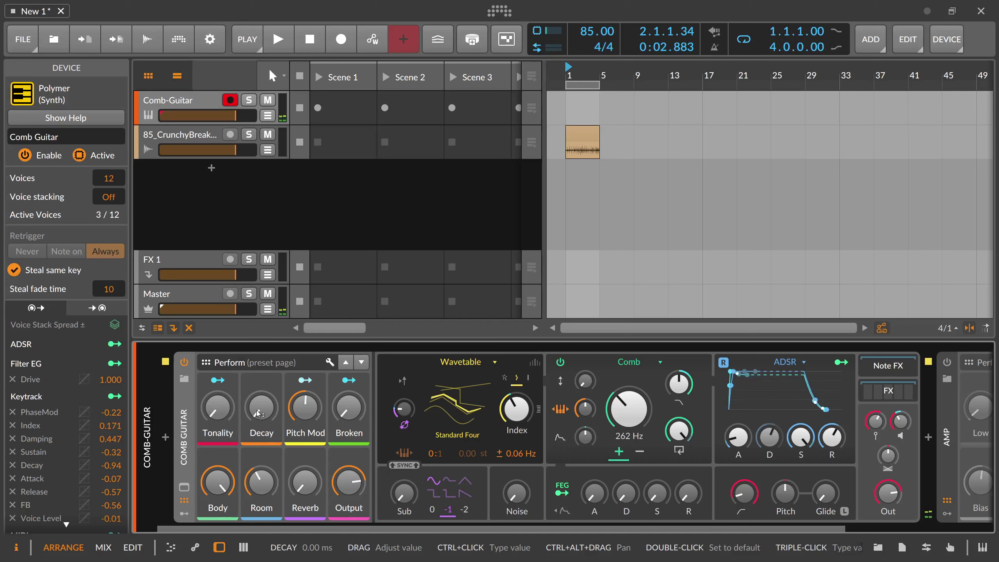
pyautogui.moveTo(259, 414)
pyautogui.mouseDown()
pyautogui.moveTo(259, 368)
pyautogui.moveTo(252, 400)
pyautogui.mouseUp()
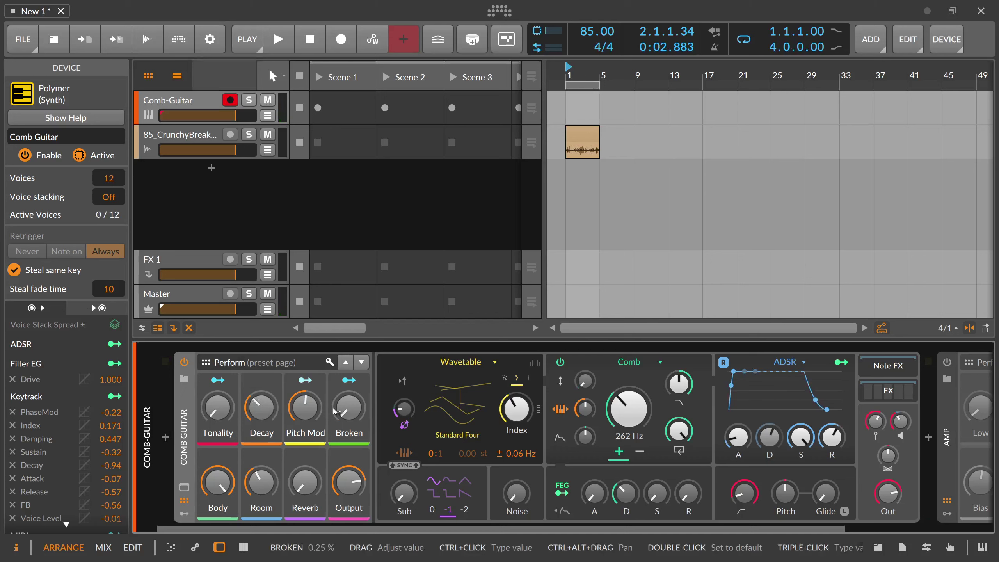
pyautogui.moveTo(260, 411)
pyautogui.mouseDown()
pyautogui.moveTo(260, 423)
pyautogui.moveTo(261, 354)
pyautogui.moveTo(260, 434)
pyautogui.moveTo(260, 426)
pyautogui.mouseUp()
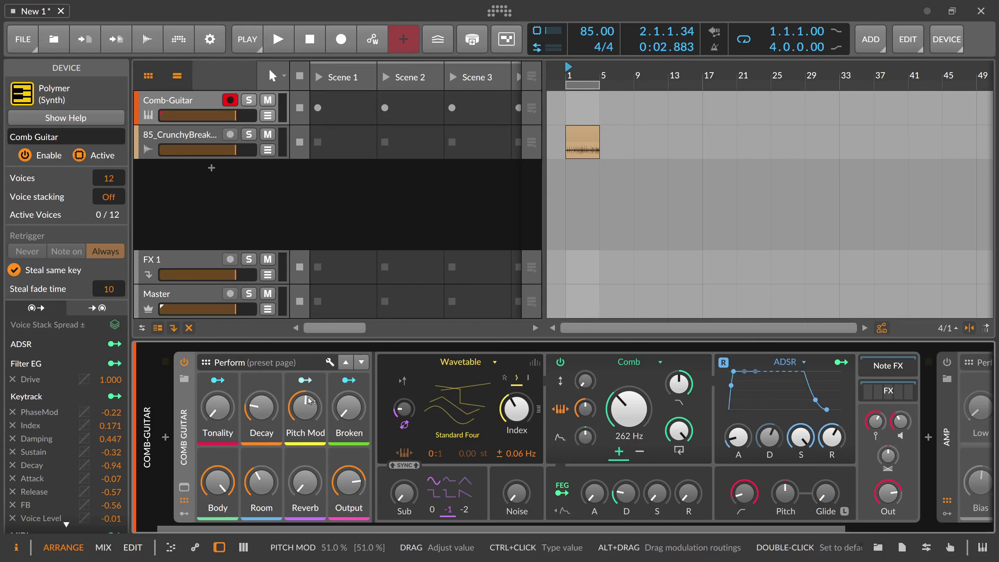
# Audition the Pitch Mod macro at 0 %, 100 % and 13.3 %, and return it to about the midpoint
pyautogui.moveTo(310, 400); pyautogui.dragTo(310, 404)
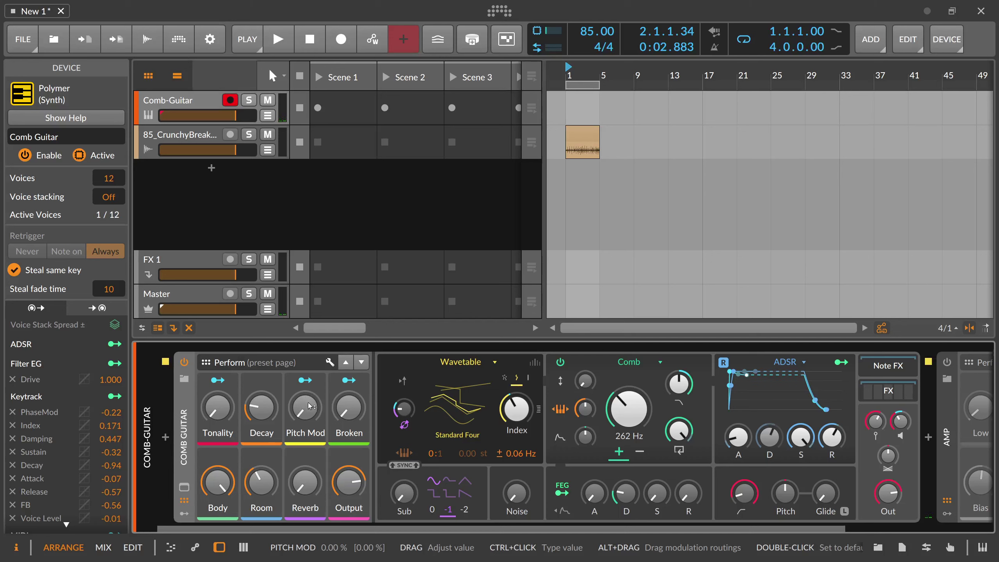
pyautogui.moveTo(311, 406); pyautogui.dragTo(311, 370)
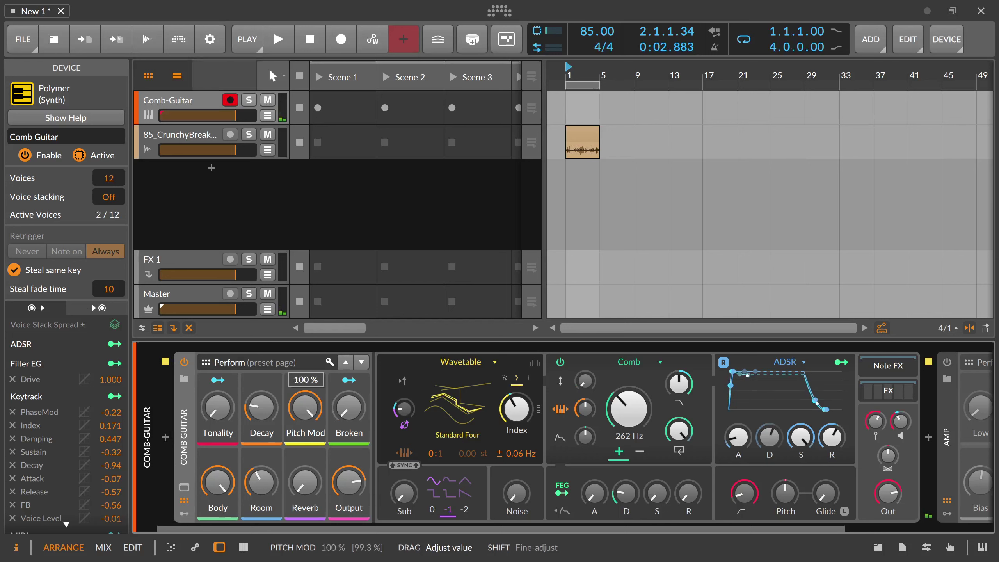
pyautogui.moveTo(311, 370); pyautogui.dragTo(312, 409)
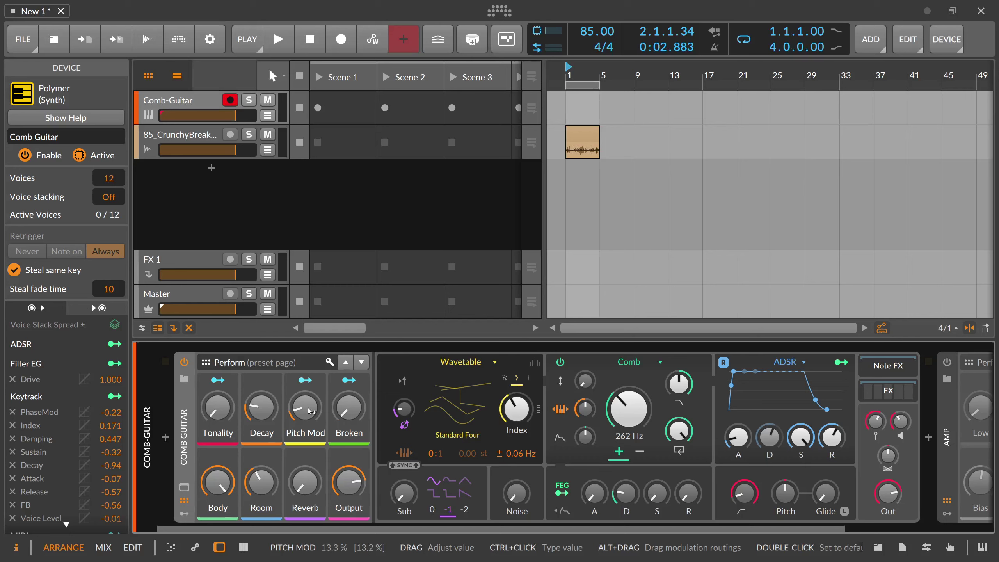
pyautogui.moveTo(309, 411); pyautogui.dragTo(308, 395)
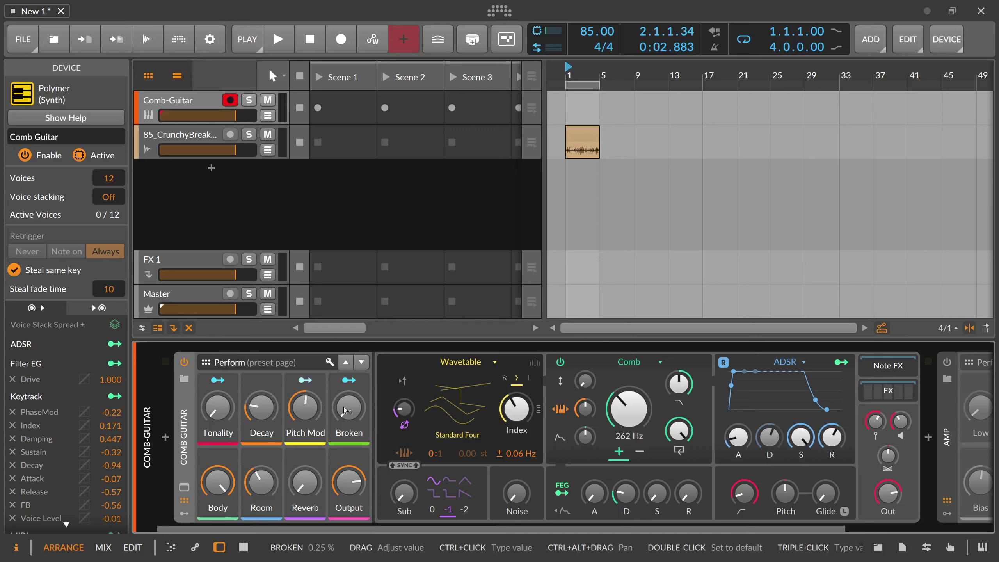
# Audition the Broken macro at 100 % and 22.5 %, and return it to its minimum
pyautogui.moveTo(343, 407); pyautogui.dragTo(343, 368)
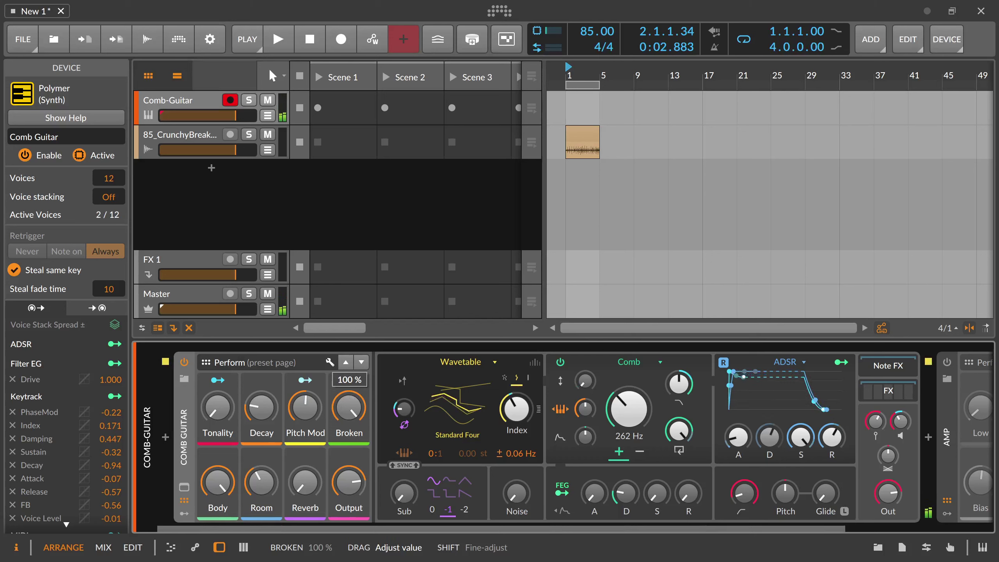
pyautogui.moveTo(344, 369)
pyautogui.mouseDown()
pyautogui.moveTo(348, 415)
pyautogui.moveTo(348, 376)
pyautogui.mouseUp()
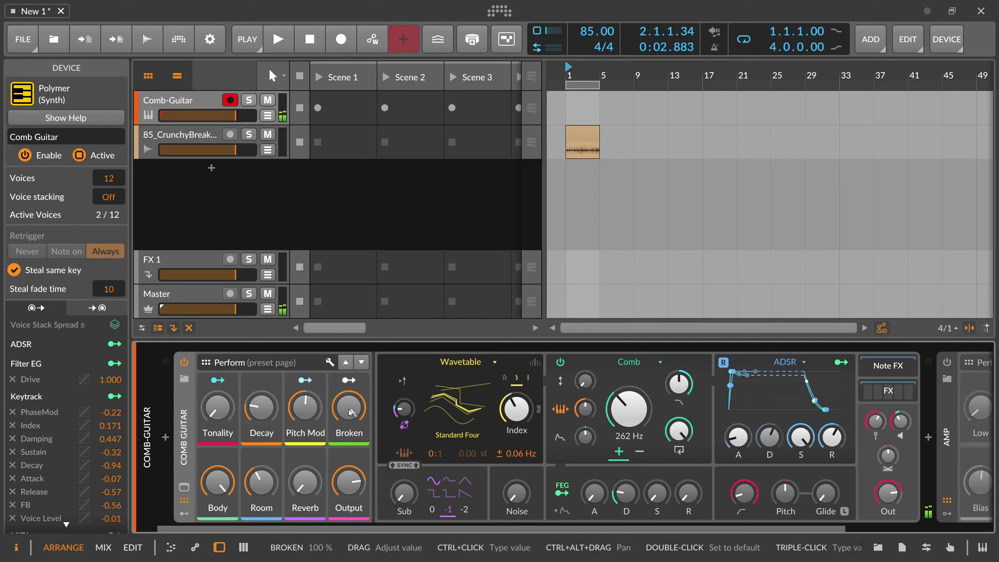
pyautogui.moveTo(351, 412); pyautogui.dragTo(351, 442)
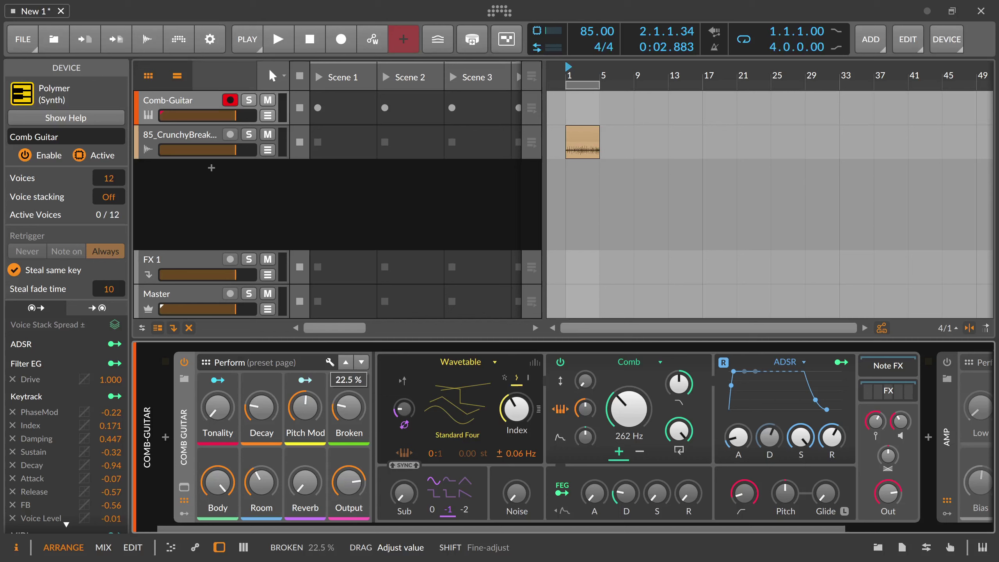
pyautogui.moveTo(351, 443); pyautogui.dragTo(351, 452)
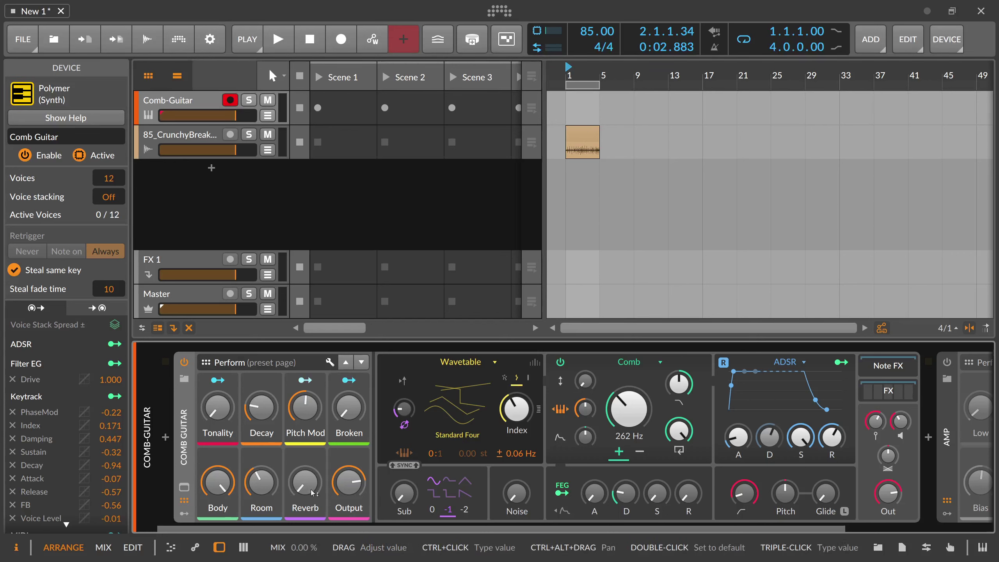
# Audition the Body and Room macros, comparing Room at 0 % and 100 %, and leave Room at about the midpoint
pyautogui.moveTo(261, 482); pyautogui.dragTo(220, 496)
pyautogui.moveTo(223, 482); pyautogui.dragTo(222, 441)
pyautogui.moveTo(258, 480); pyautogui.dragTo(258, 417)
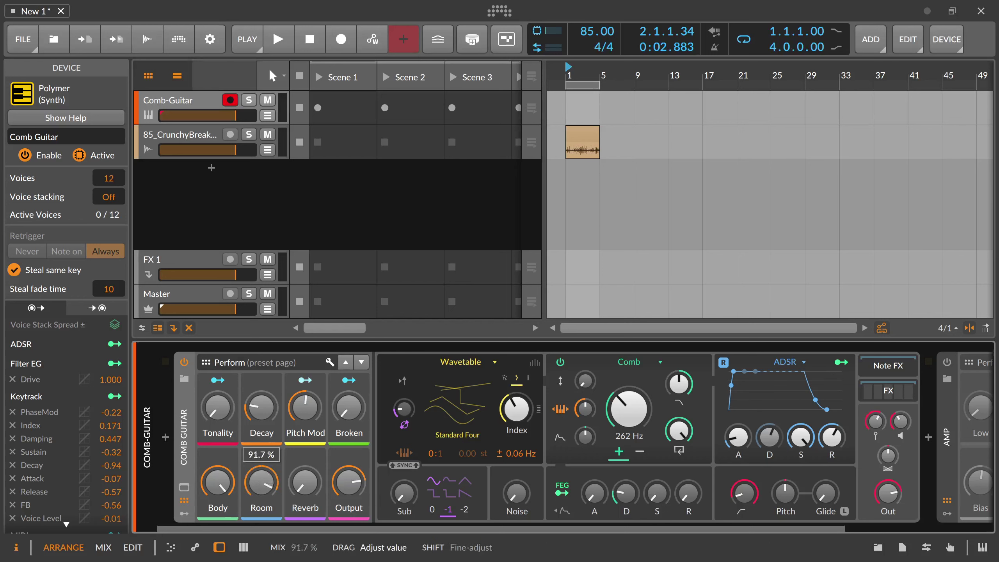
pyautogui.doubleClick(260, 488)
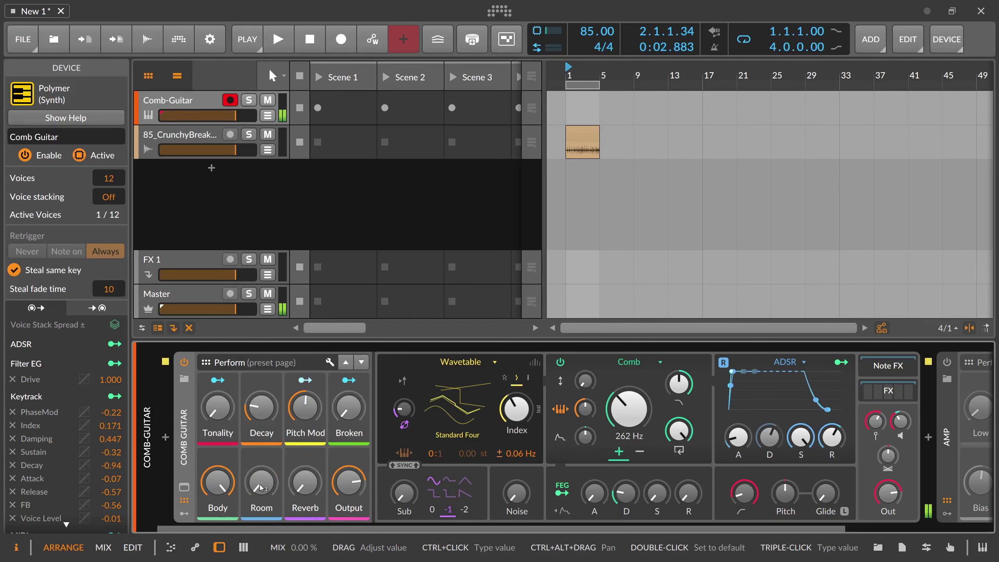
pyautogui.moveTo(261, 488); pyautogui.dragTo(261, 413)
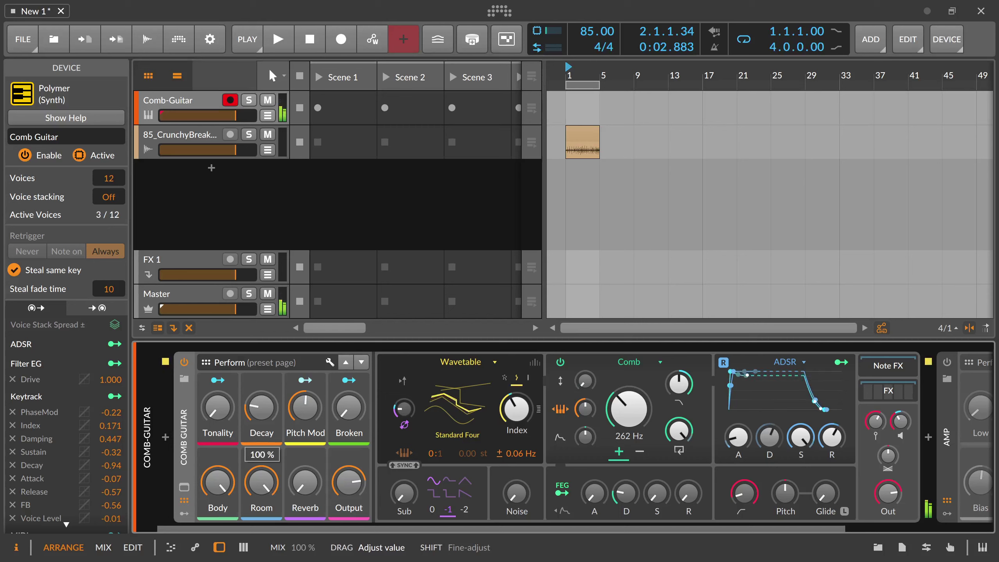
pyautogui.moveTo(261, 414); pyautogui.dragTo(261, 413)
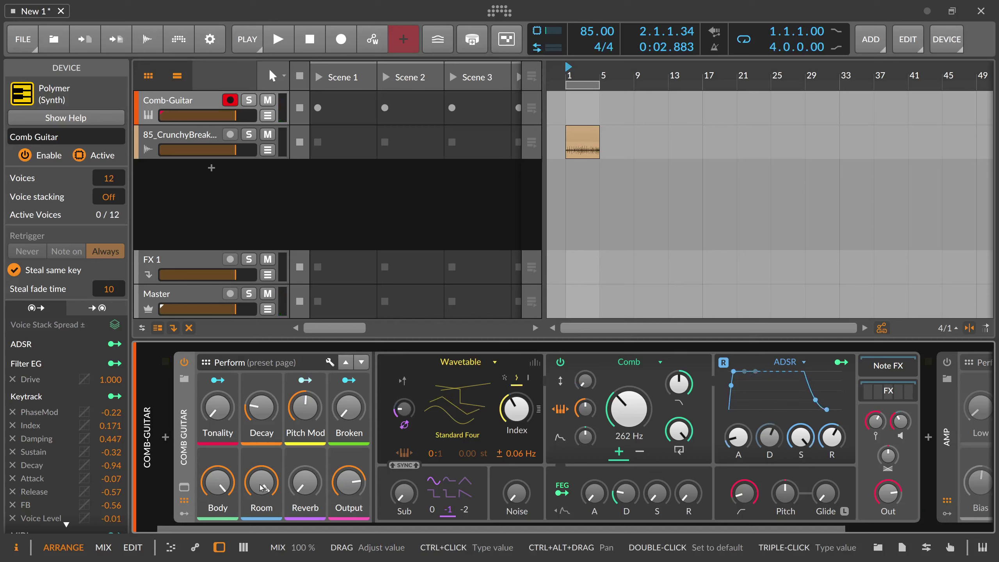
pyautogui.moveTo(262, 488); pyautogui.dragTo(262, 510)
pyautogui.doubleClick(263, 483)
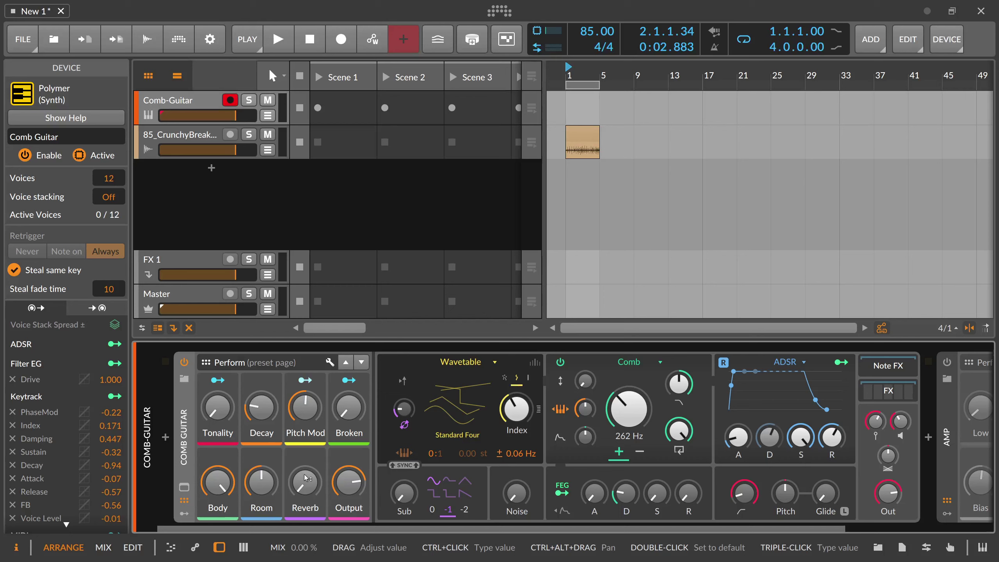
# Turn up the Reverb macro and expand the Comb Guitar synth's FX chain
pyautogui.moveTo(307, 478); pyautogui.dragTo(307, 468)
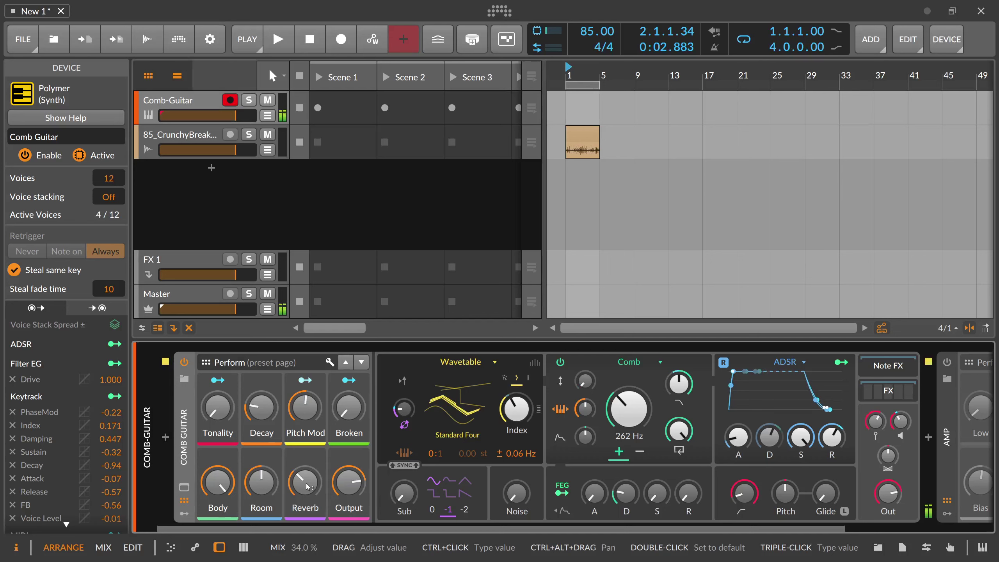
pyautogui.moveTo(306, 487); pyautogui.dragTo(311, 487)
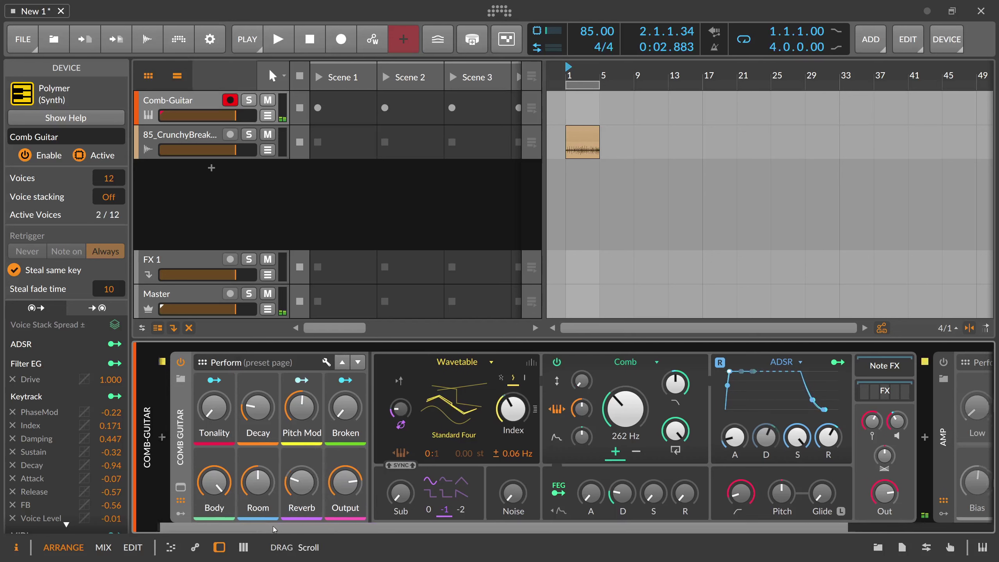
pyautogui.scroll(-3, 696, 407)
pyautogui.click(707, 390)
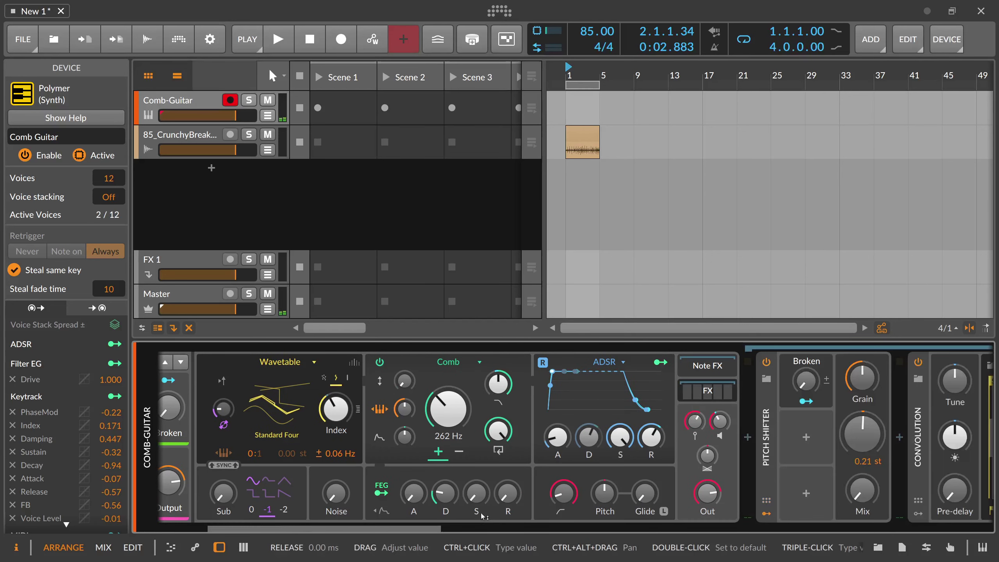
# Examine the Pitch Shifter and the Guitar-Body Convolution, testing the Convolution's Brightness
pyautogui.moveTo(430, 528); pyautogui.dragTo(532, 518)
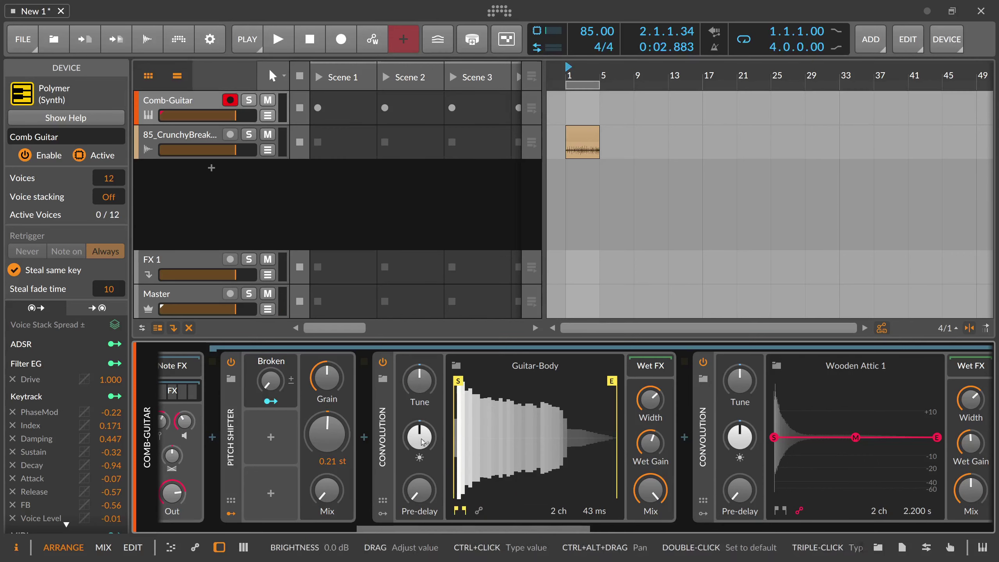
pyautogui.moveTo(419, 436)
pyautogui.mouseDown()
pyautogui.moveTo(419, 411)
pyautogui.moveTo(419, 462)
pyautogui.moveTo(420, 401)
pyautogui.moveTo(420, 424)
pyautogui.mouseUp()
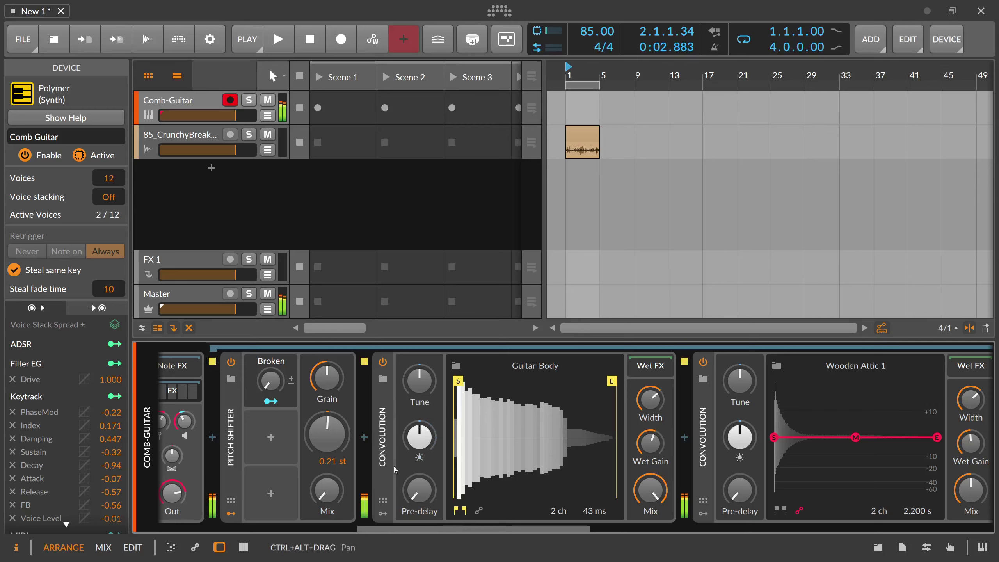
pyautogui.moveTo(386, 526); pyautogui.dragTo(129, 550)
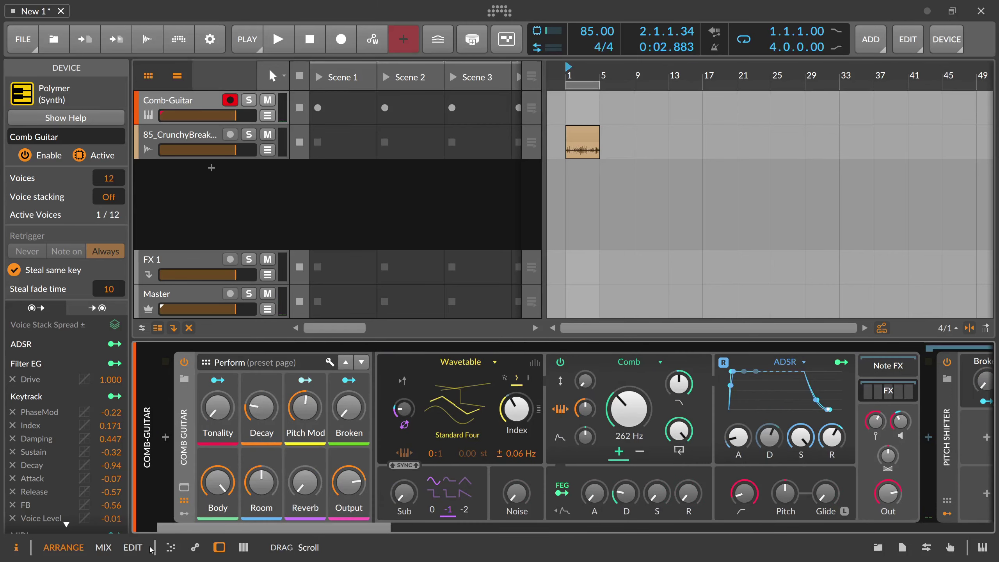
# Select the Reverb device in the synth's FX chain and expand its Wet FX chain
pyautogui.scroll(-10, 677, 432)
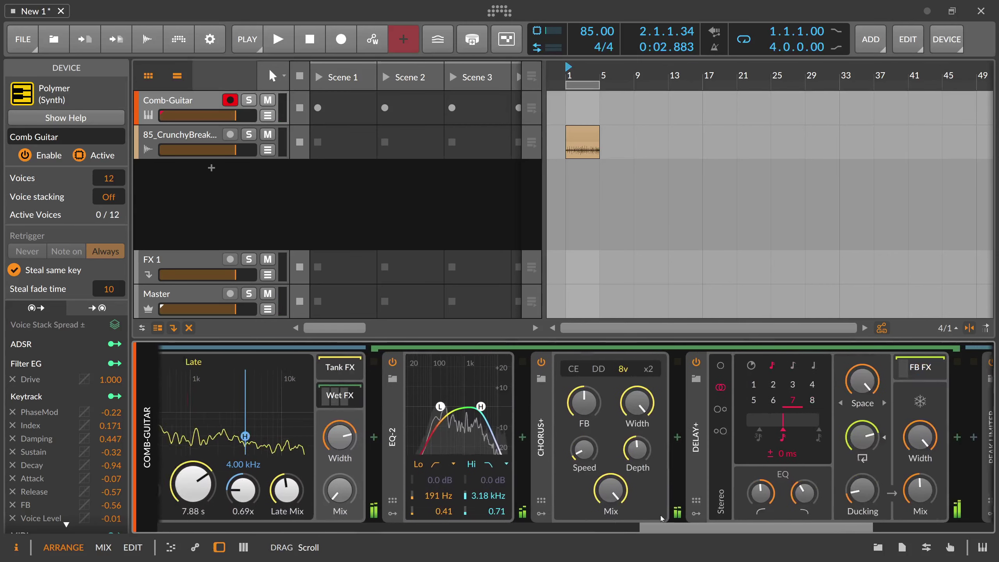
pyautogui.click(610, 395)
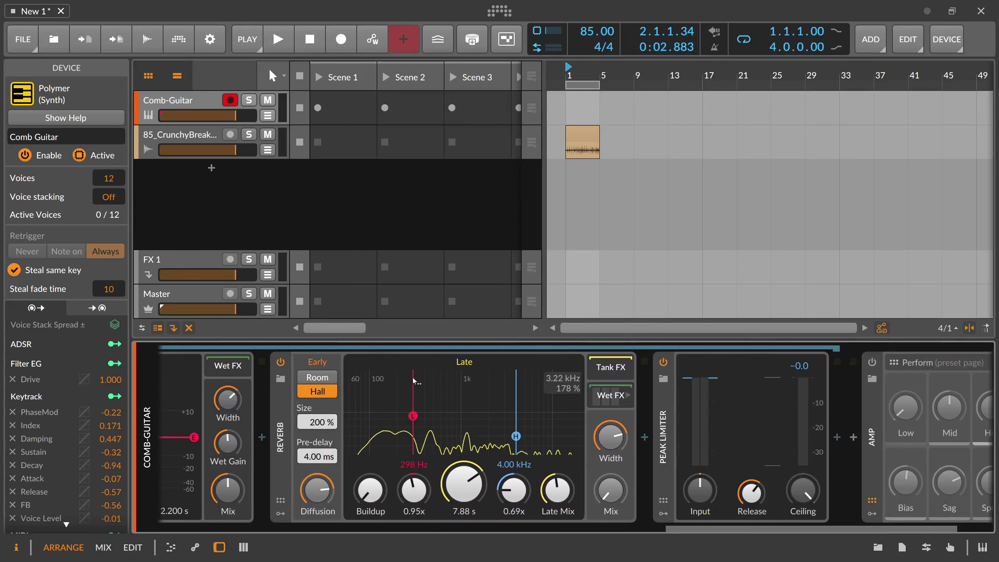
pyautogui.click(578, 412)
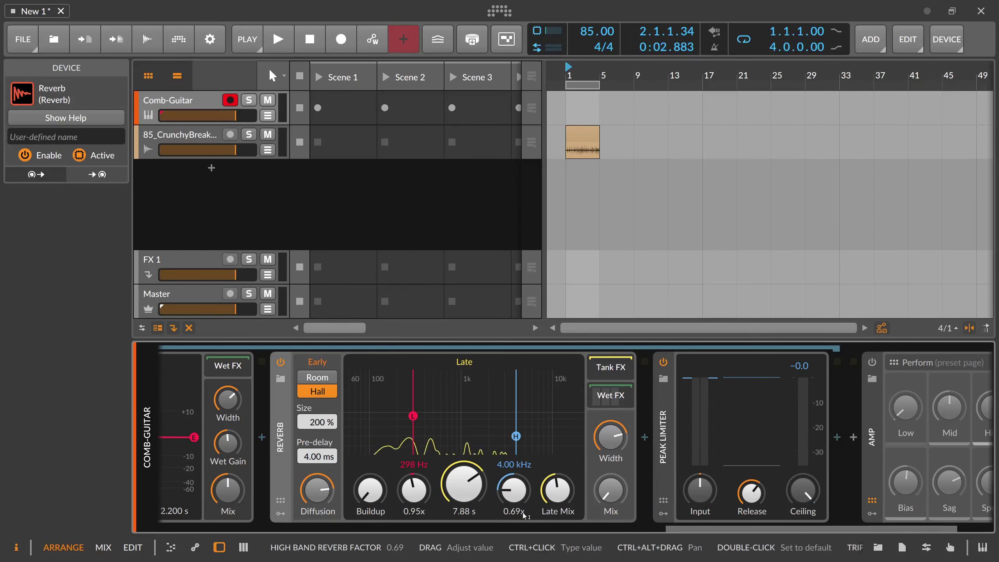
pyautogui.click(610, 394)
pyautogui.moveTo(568, 528); pyautogui.dragTo(708, 513)
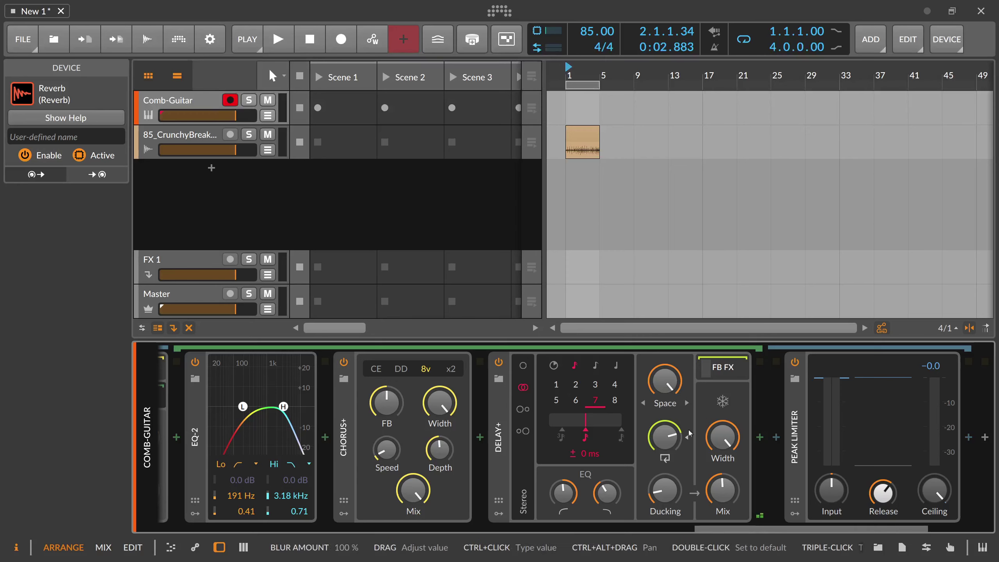
# Lower the EQ-2 Hi frequency in the Reverb's Wet FX chain to 1.50 kHz and set the Reverb macro to 32.5 %
pyautogui.hscroll(-3, 362, 495)
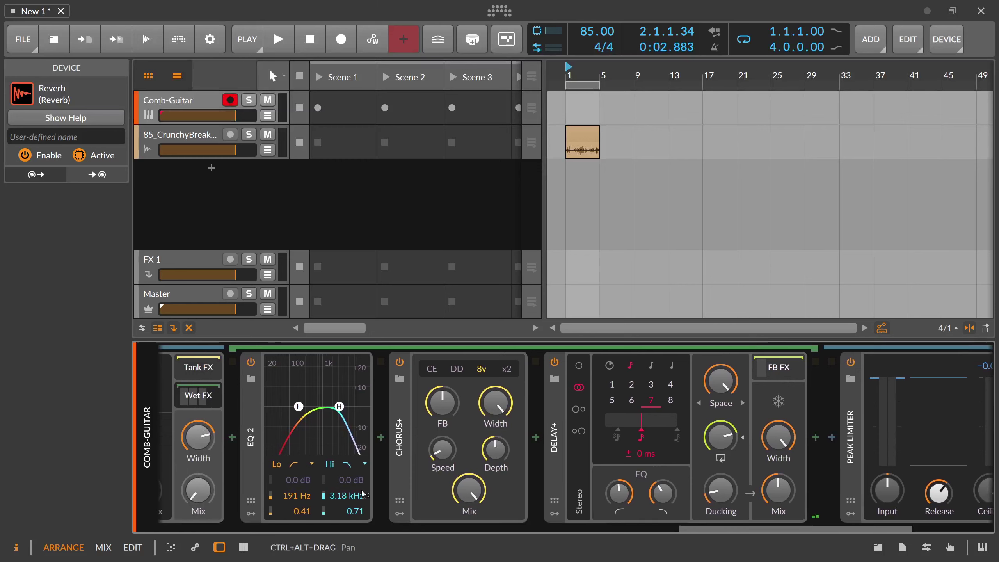
pyautogui.moveTo(362, 494); pyautogui.dragTo(363, 513)
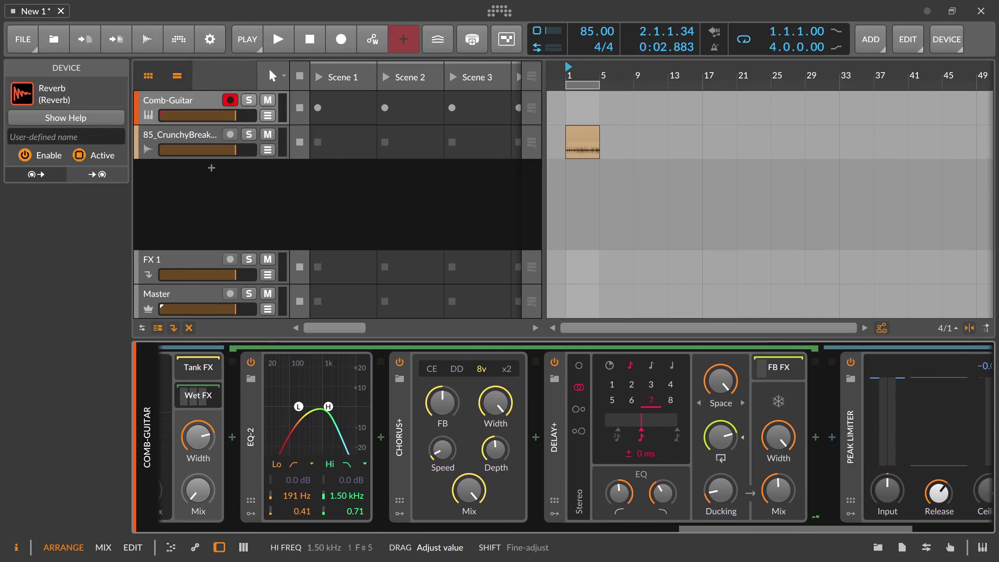
pyautogui.moveTo(738, 531); pyautogui.dragTo(216, 536)
pyautogui.moveTo(304, 482); pyautogui.dragTo(305, 477)
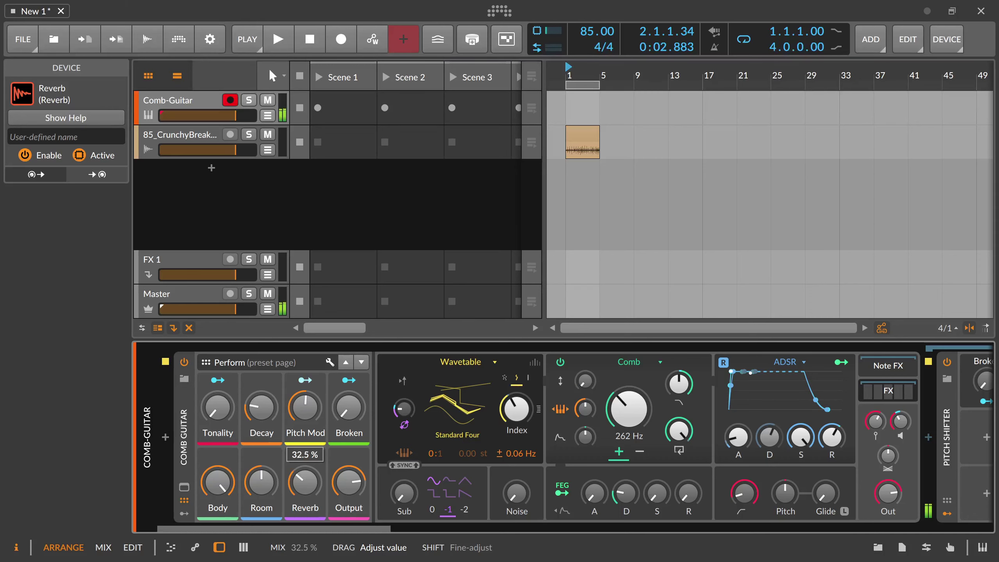
# Fine-tune the EQ-2 Hi frequency to 1.52 kHz and collapse the Reverb's Wet FX chain and the synth's FX chain
pyautogui.moveTo(315, 529); pyautogui.dragTo(775, 504)
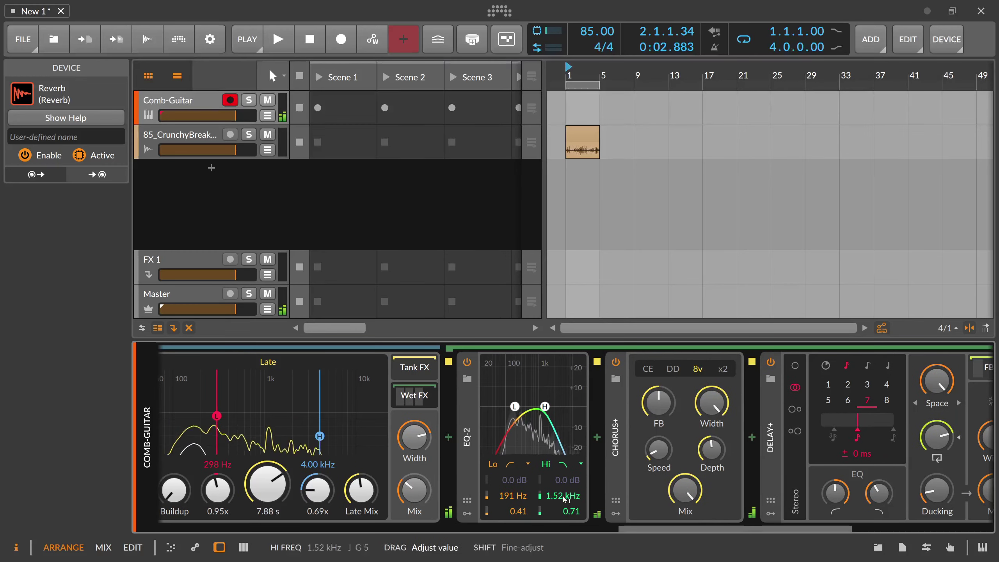
pyautogui.click(564, 348)
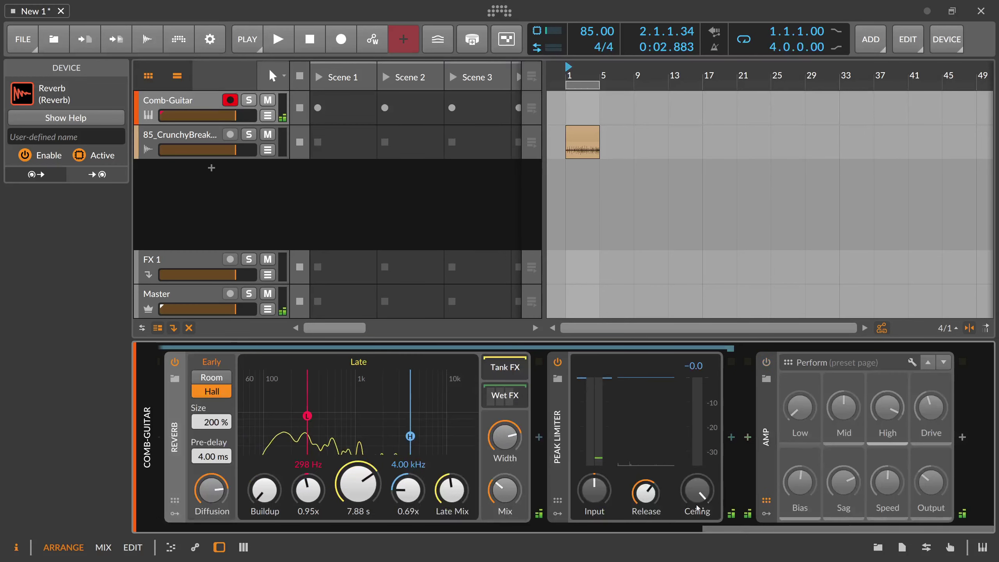
pyautogui.moveTo(779, 525); pyautogui.dragTo(296, 530)
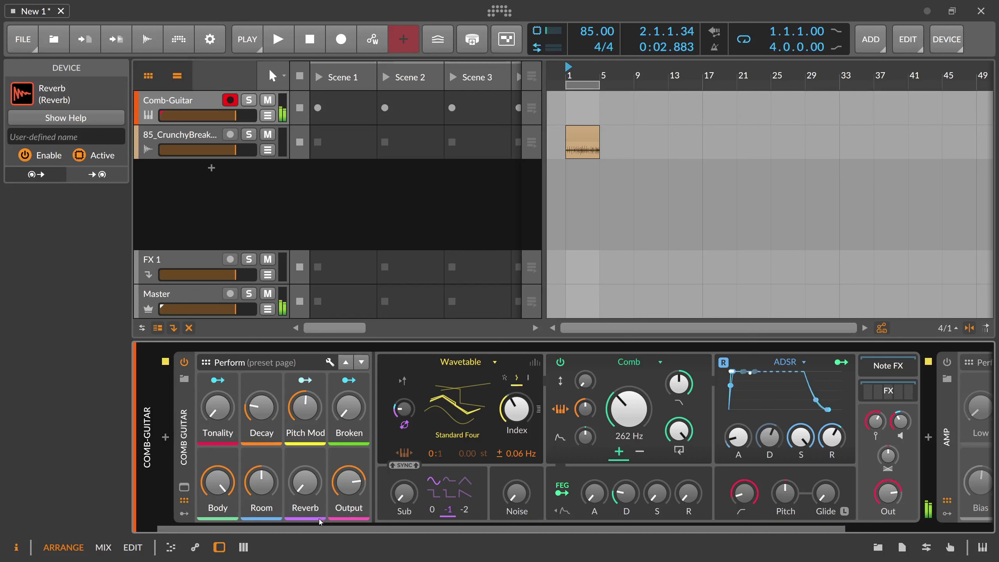
# Enable the Amp device after the synth and expand it to show its EQ and drive sections
pyautogui.moveTo(312, 528); pyautogui.dragTo(461, 527)
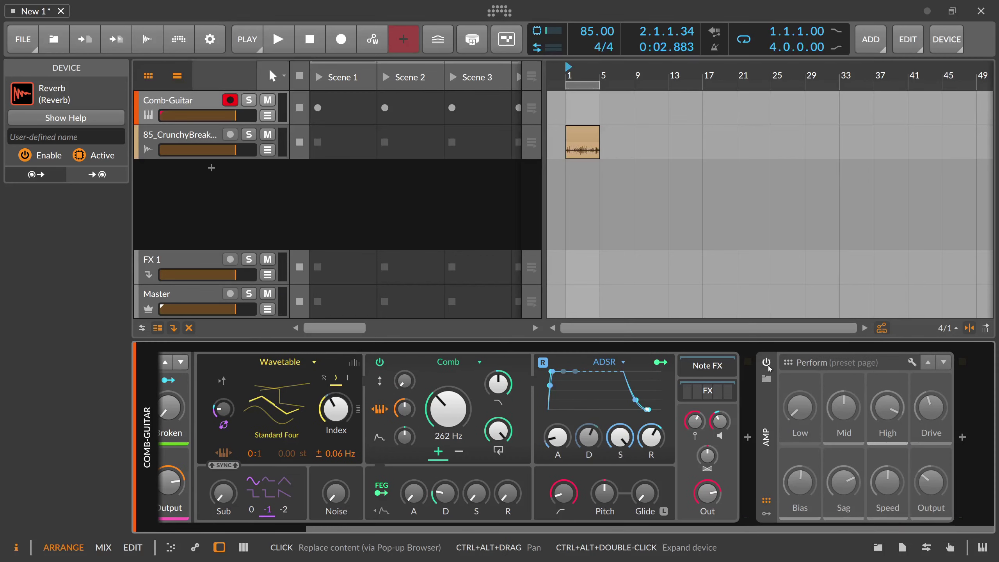
pyautogui.click(769, 400)
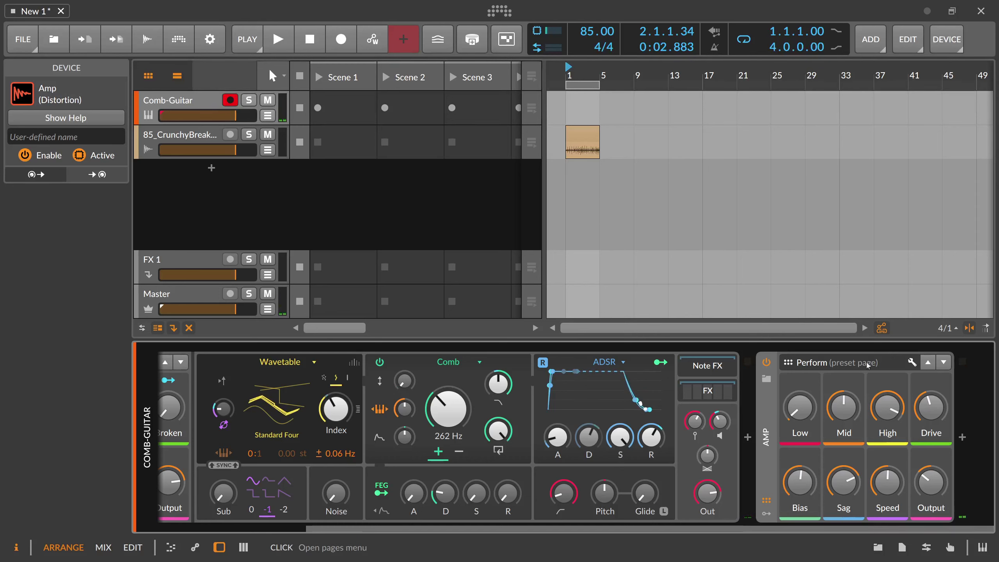
pyautogui.doubleClick(771, 425)
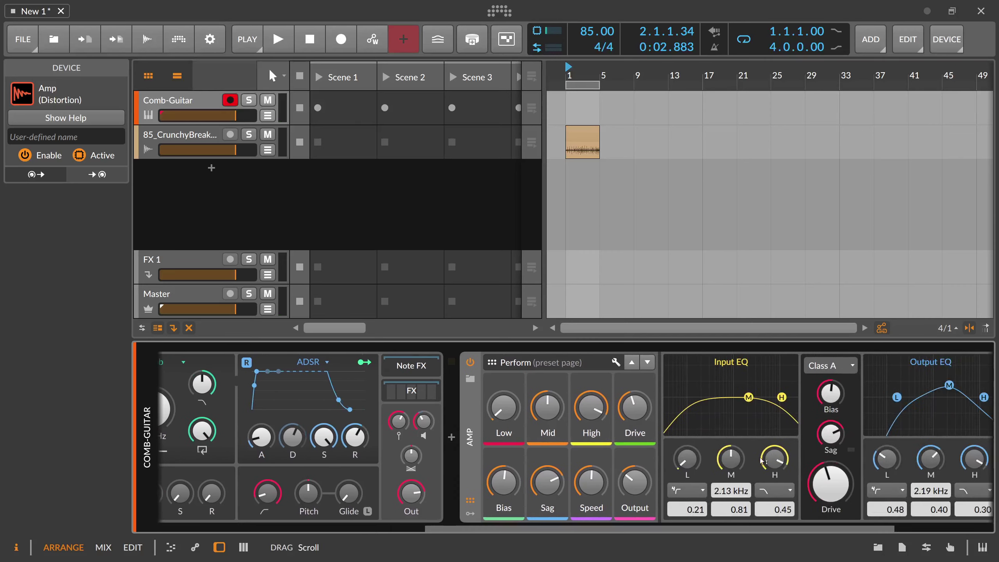
# Browse the Amp presets and audition AC Filters, AC Crunch 2, AC Crunch 1 and 70s Plastic Trash
pyautogui.click(470, 379)
pyautogui.scroll(-5, 658, 170)
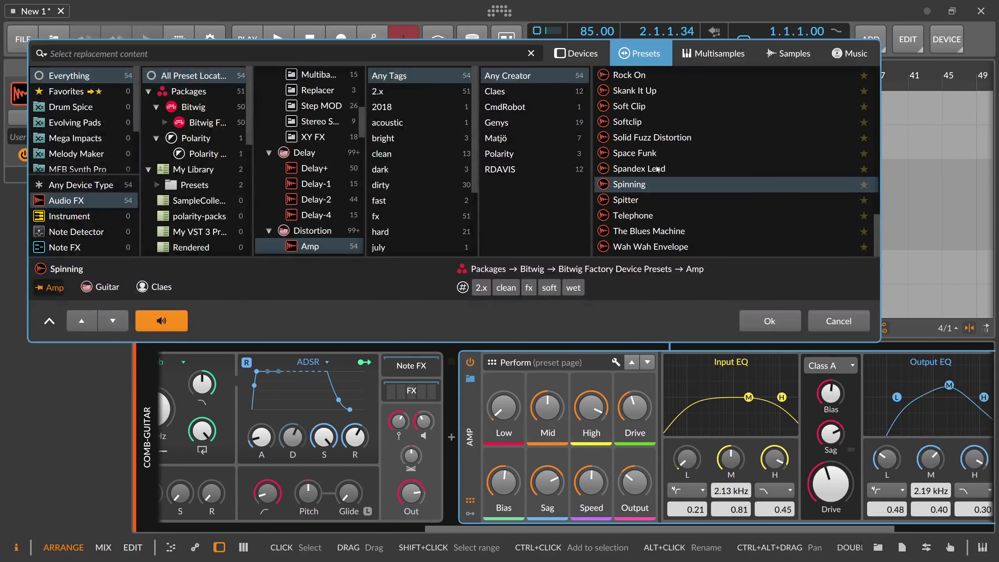
pyautogui.scroll(10, 656, 176)
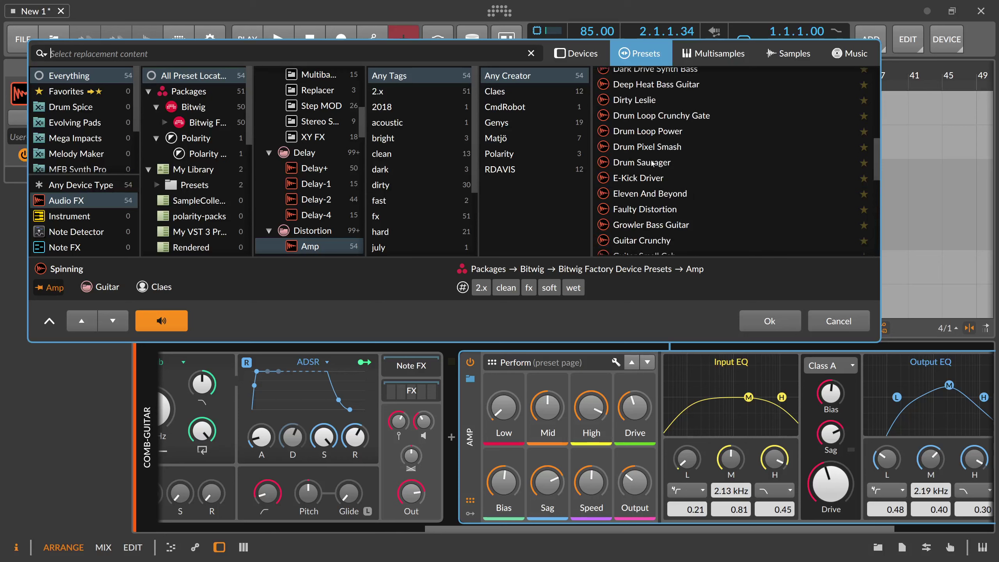
pyautogui.scroll(2, 654, 175)
pyautogui.click(647, 146)
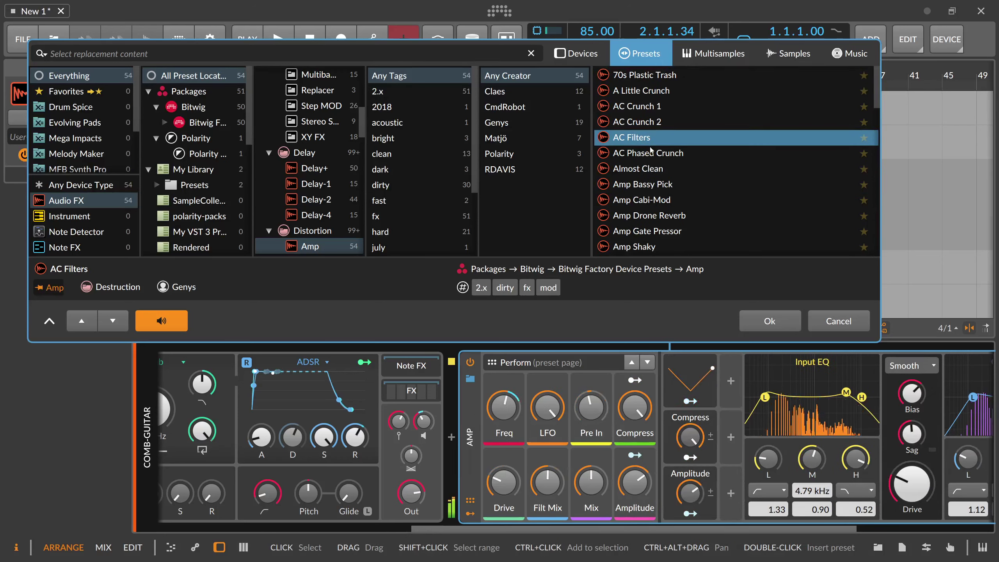
pyautogui.click(648, 124)
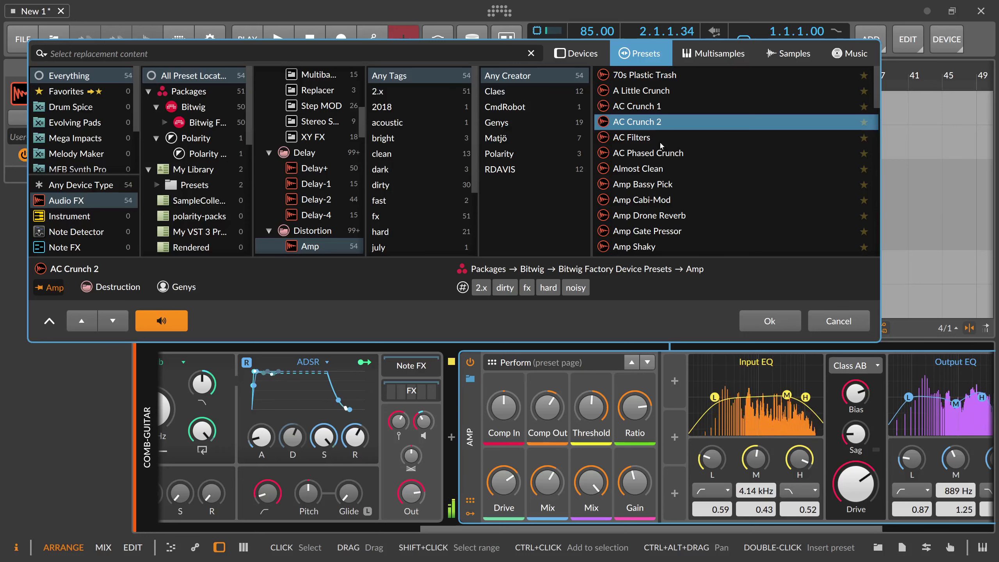
pyautogui.click(642, 109)
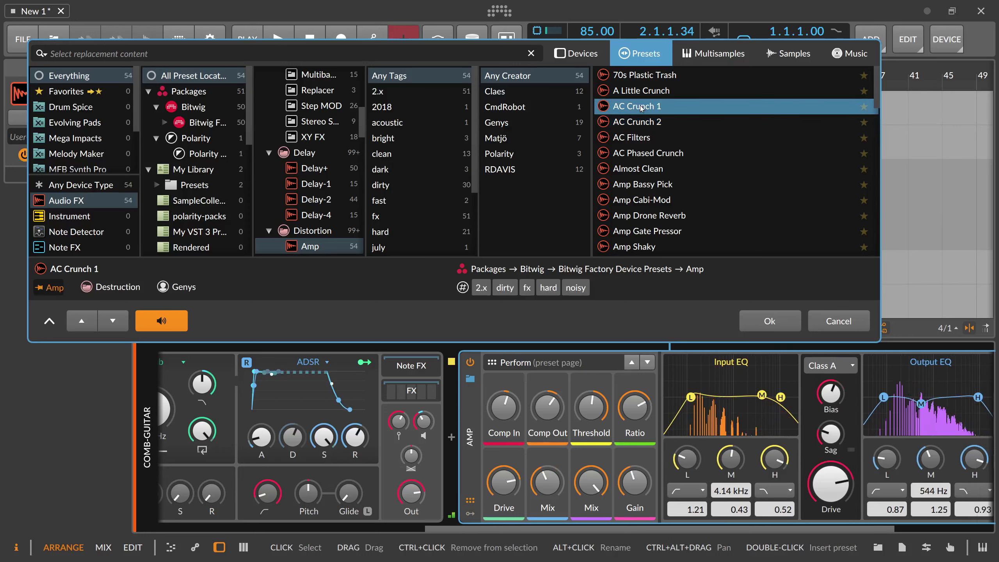
pyautogui.click(644, 76)
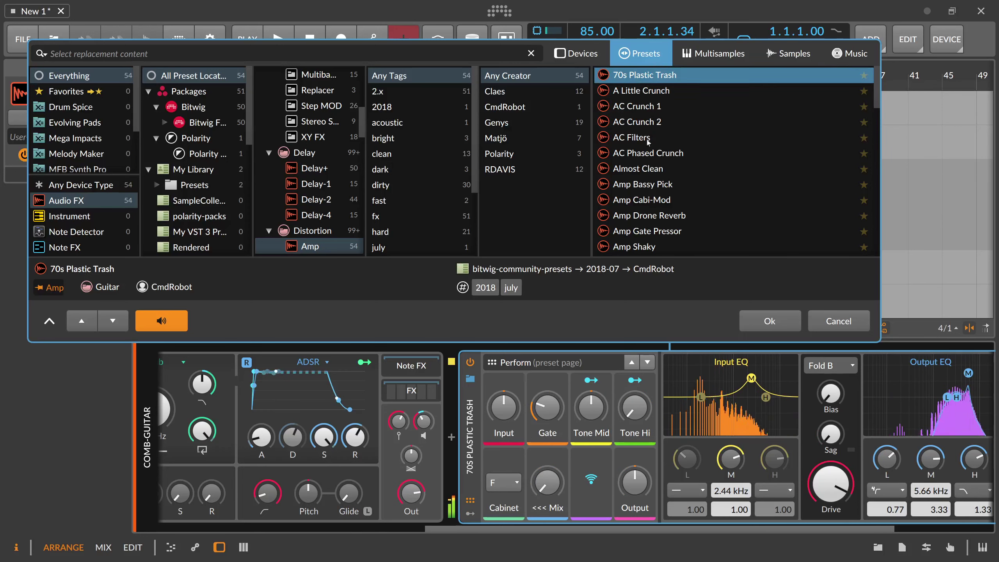
# Audition the Amp presets AC Phased Crunch, Almost Clean, Amp Bassy Pick, Amp Cabi-Mod, Amp Drone Reverb and Clean Leslie
pyautogui.click(648, 154)
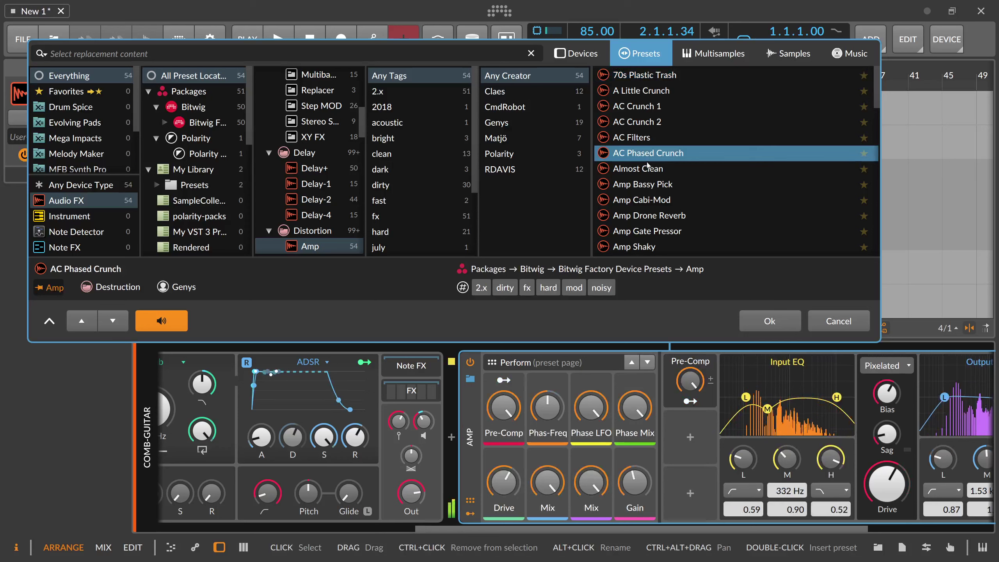
pyautogui.click(647, 169)
pyautogui.click(651, 184)
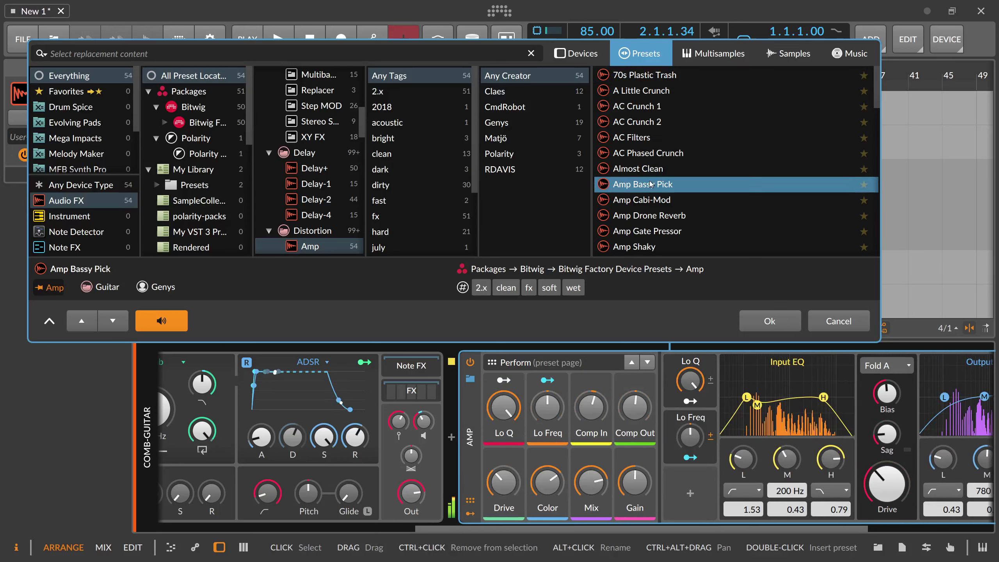
pyautogui.click(651, 200)
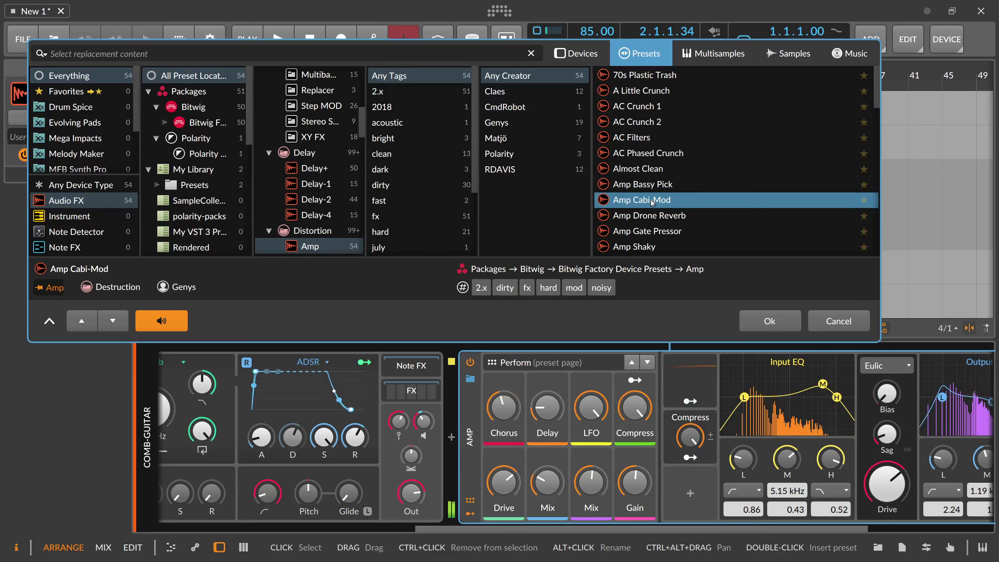
pyautogui.click(648, 216)
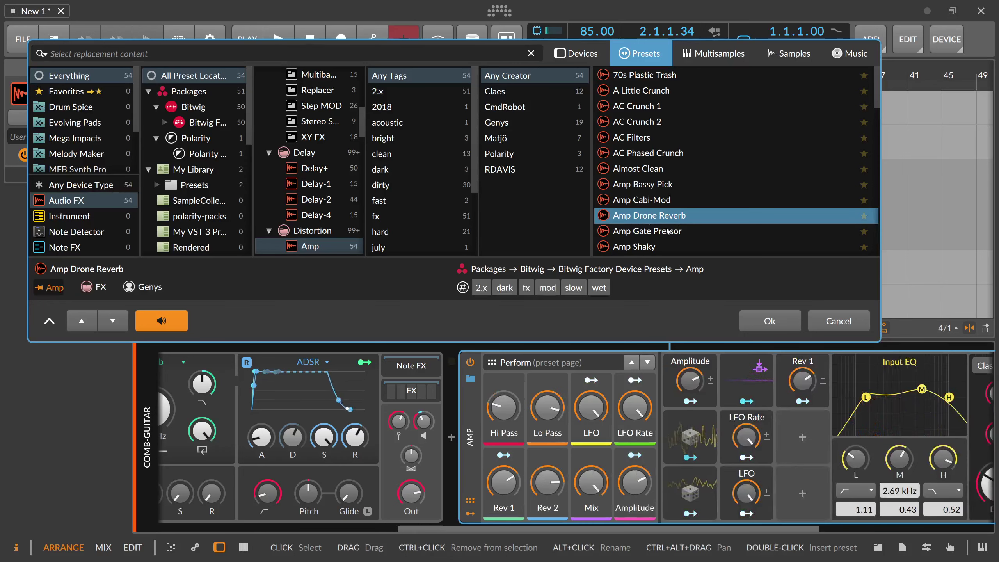
pyautogui.scroll(-2, 674, 236)
pyautogui.scroll(-2, 674, 236)
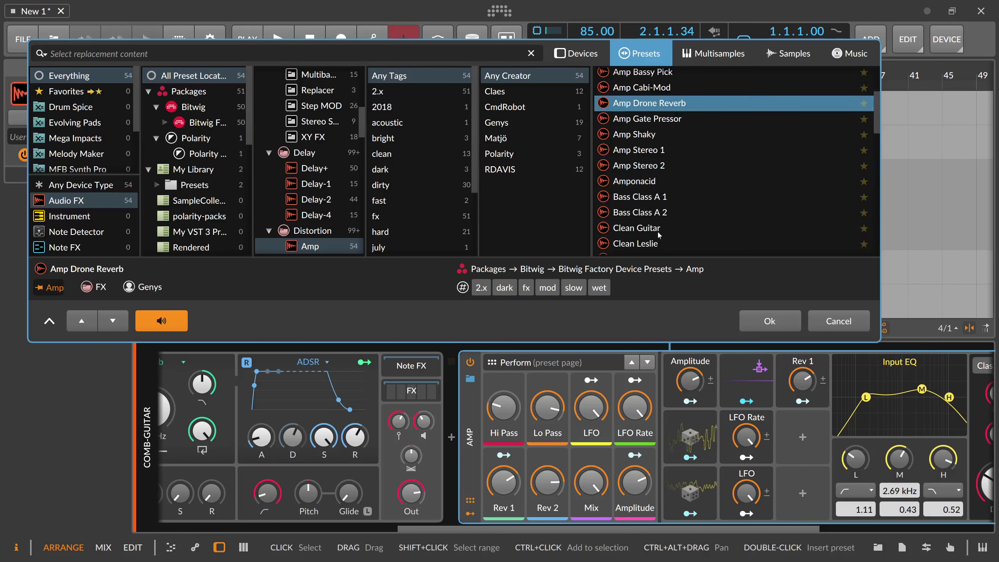
pyautogui.scroll(-2, 667, 238)
pyautogui.click(650, 193)
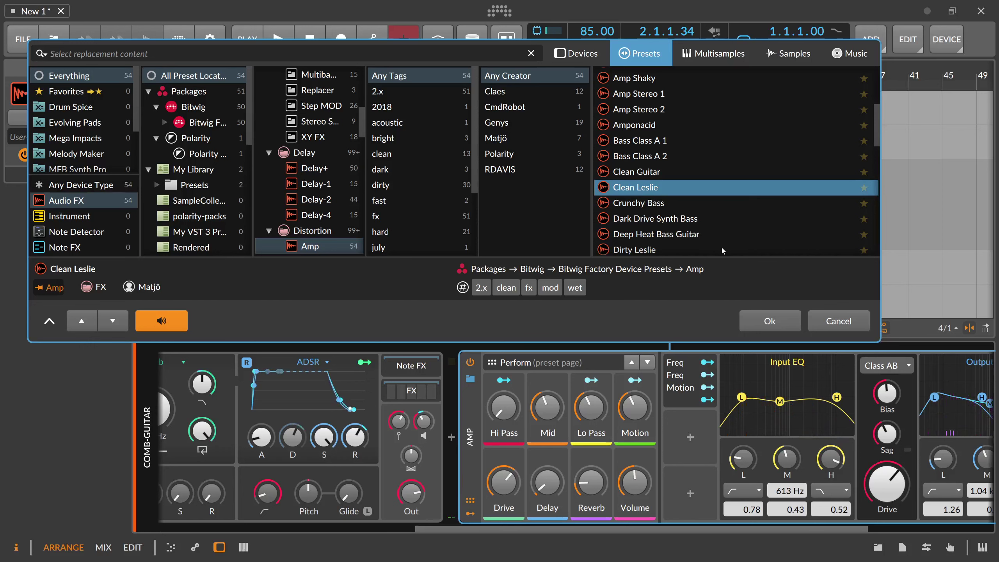
# Cancel the Amp preset replacement and remove the Amp device from the Comb-Guitar track
pyautogui.click(813, 320)
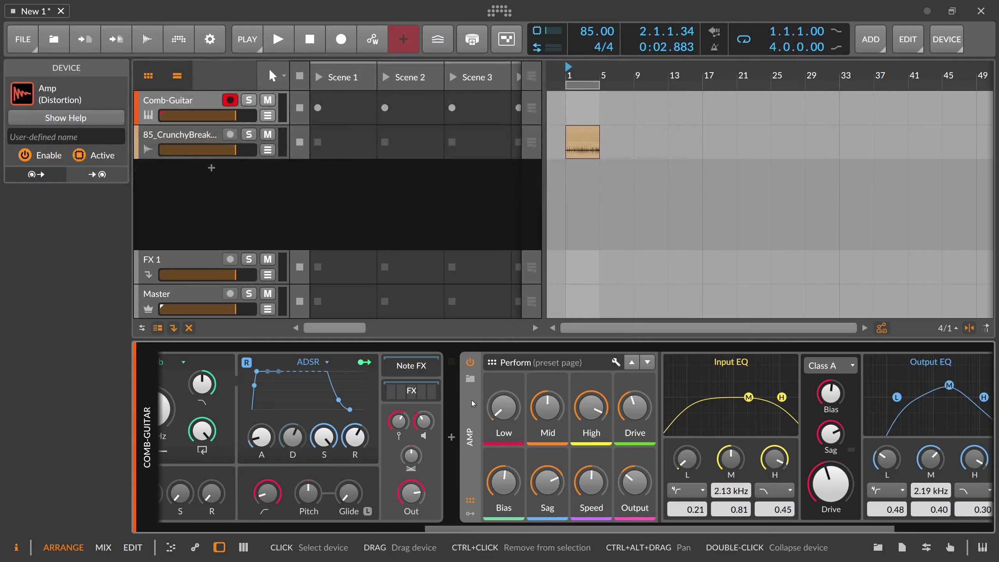
pyautogui.click(411, 390)
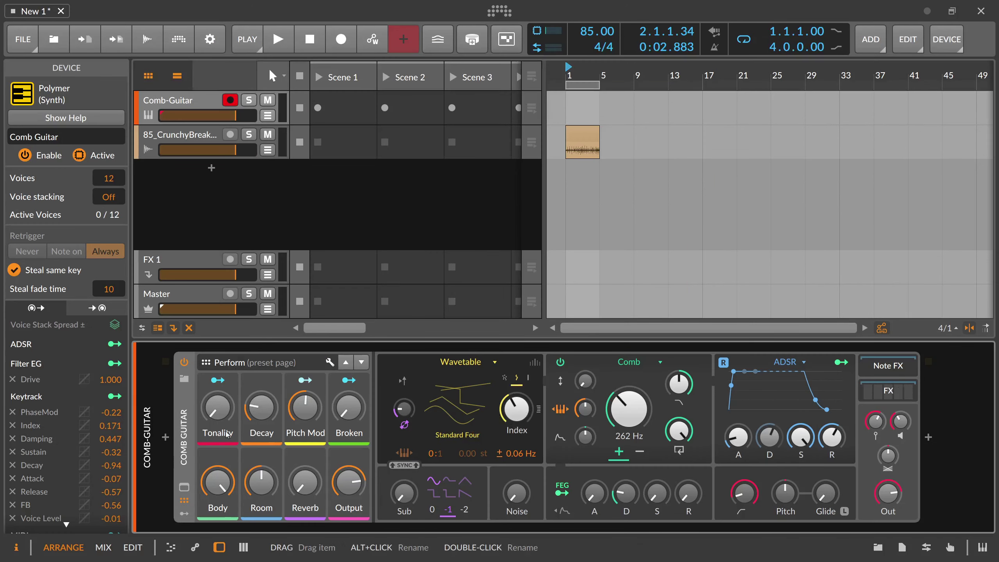
# Insert a Multi-note device before the Comb Guitar synth
pyautogui.click(165, 437)
pyautogui.write('mult')
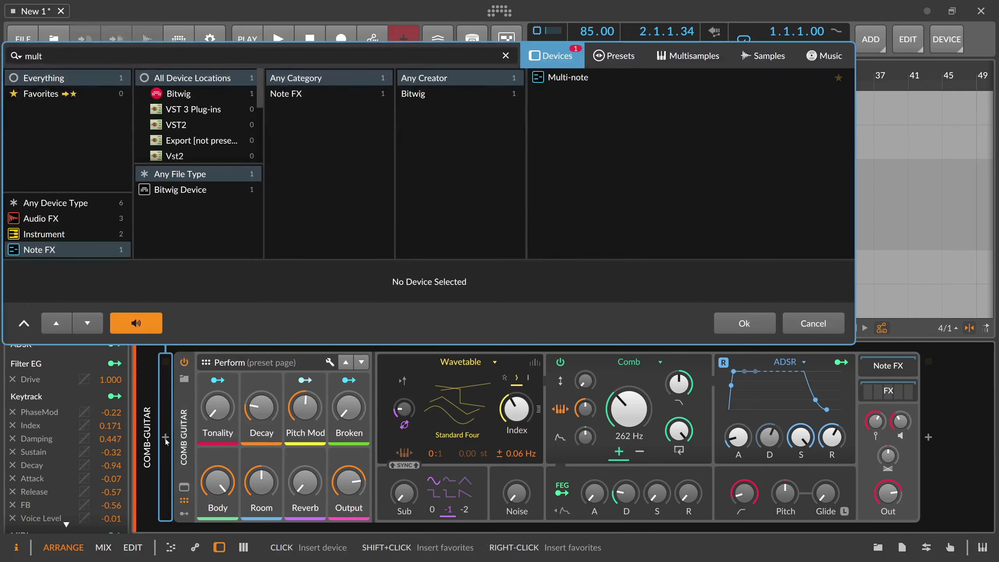
pyautogui.press('Return')
# Set the Multi-note pitch offsets of notes 2, 3 and 4 to +3, +7 and +10
pyautogui.doubleClick(244, 397)
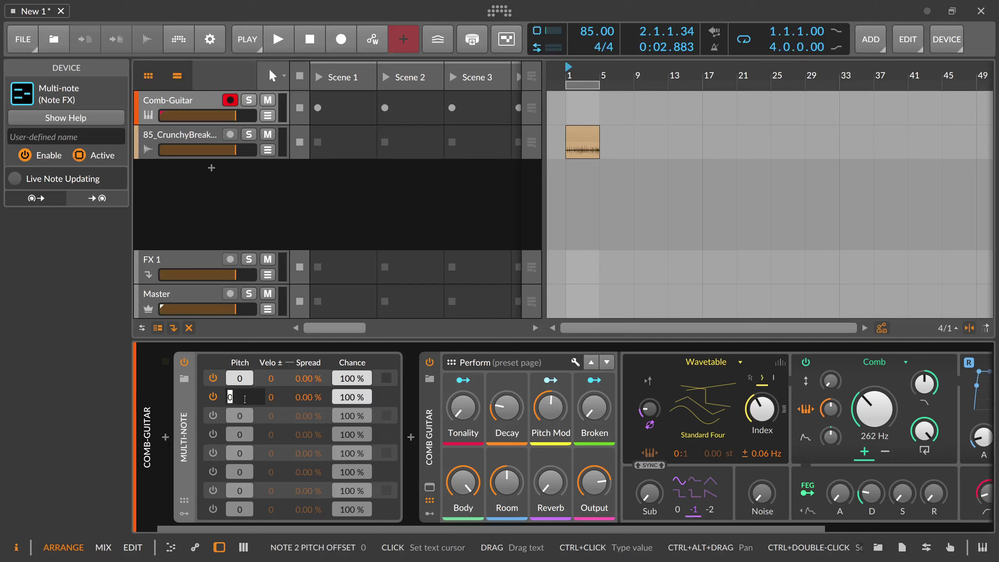
pyautogui.write('3')
pyautogui.press('Return')
pyautogui.doubleClick(241, 416)
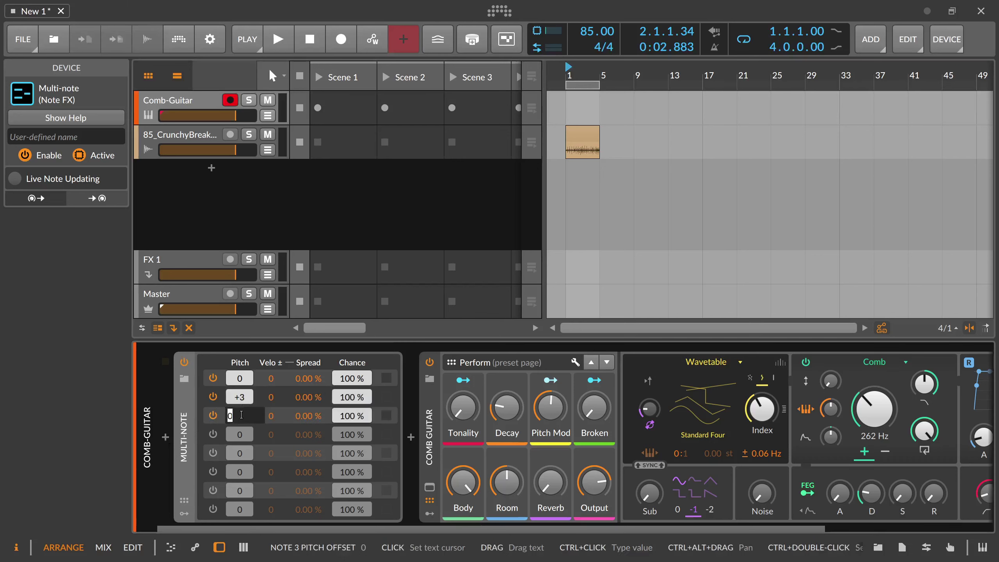
pyautogui.write('7')
pyautogui.press('Return')
pyautogui.doubleClick(237, 434)
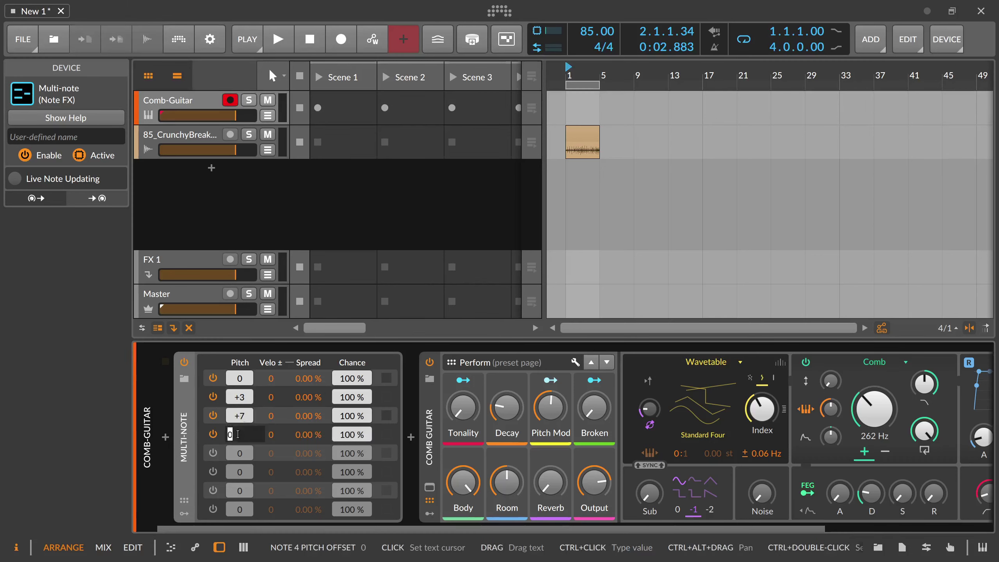
pyautogui.write('10')
pyautogui.press('Return')
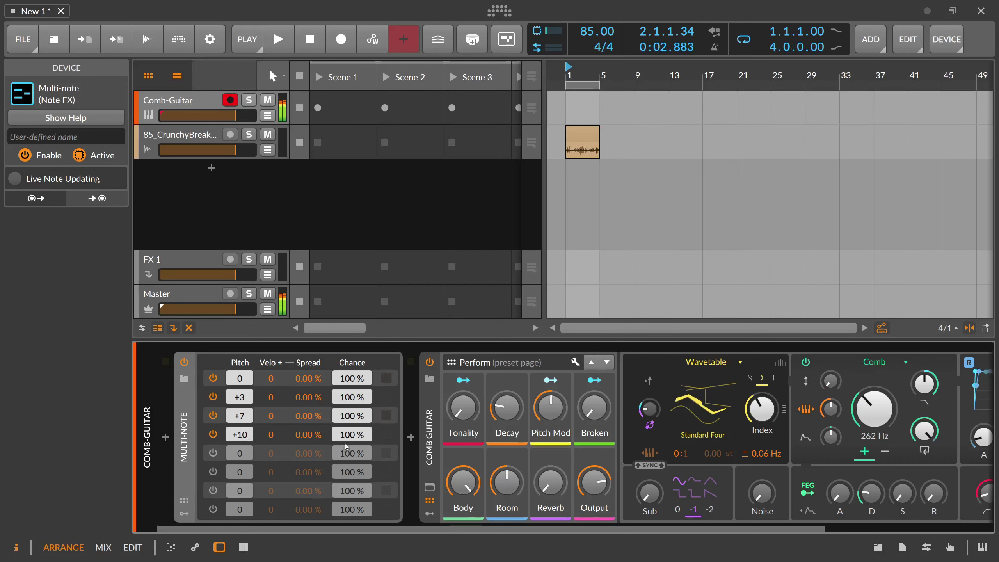
# Insert a Strum device between the Multi-note and the synth and lower its rate to 0.09x
pyautogui.click(411, 437)
pyautogui.write('strum')
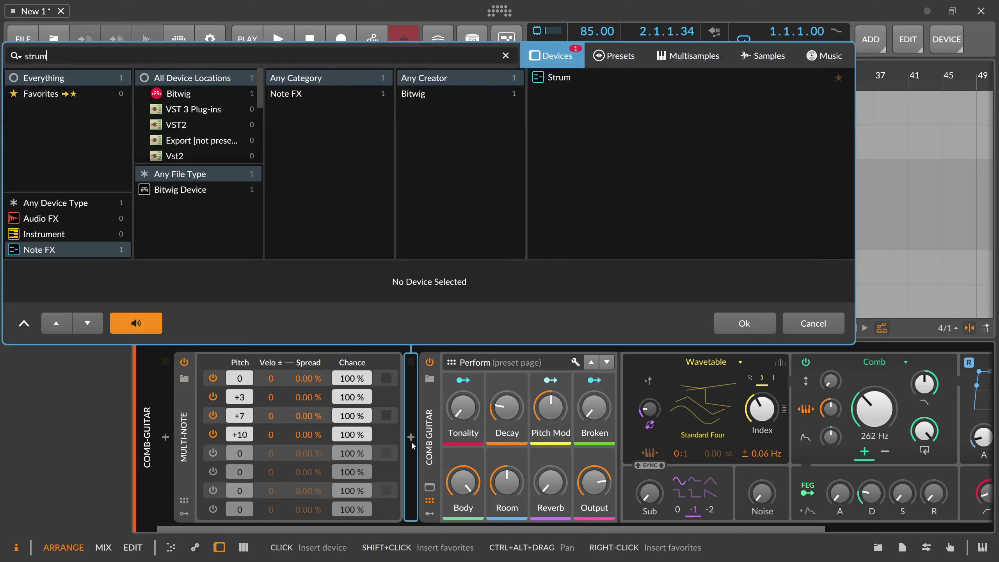
pyautogui.press('Return')
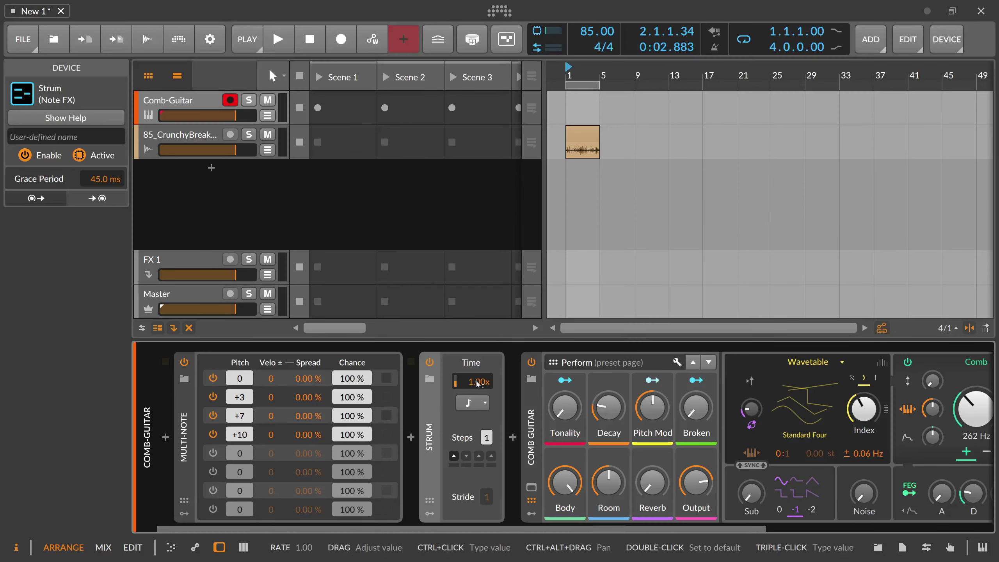
pyautogui.moveTo(477, 384); pyautogui.dragTo(486, 432)
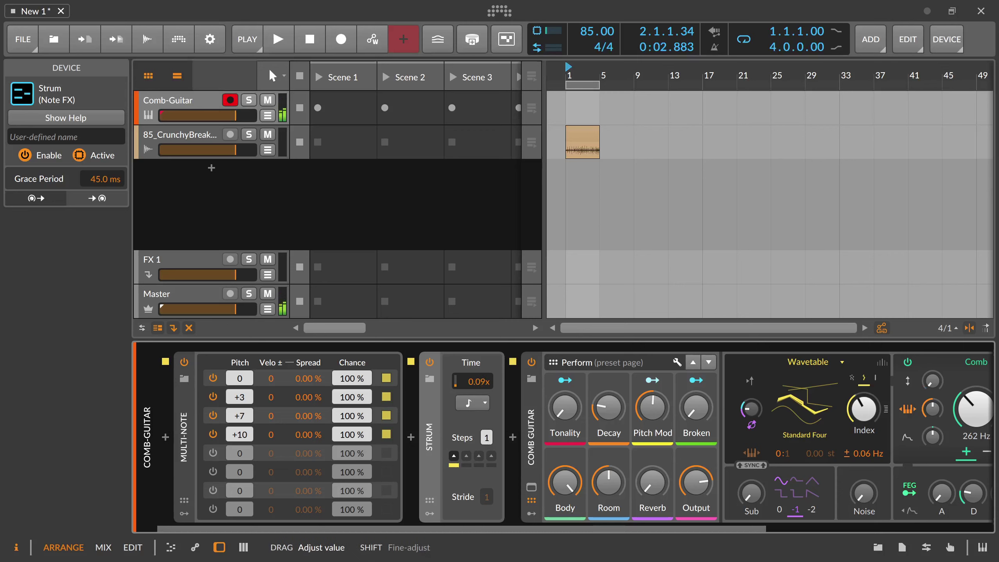
# Set the Strum to two steps and adjust its rate to 0.17x after trying 0.59x
pyautogui.click(466, 456)
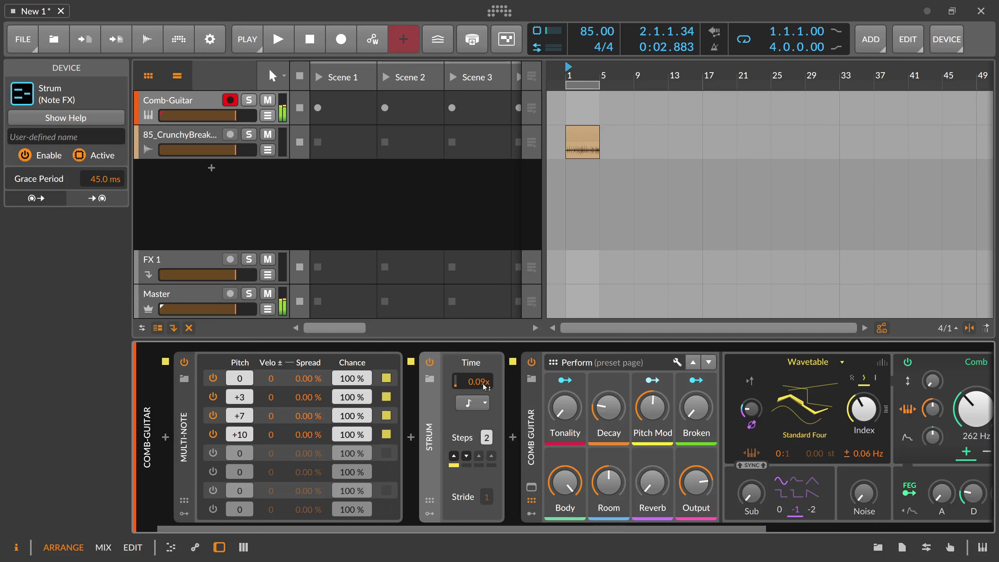
pyautogui.moveTo(471, 381); pyautogui.dragTo(472, 344)
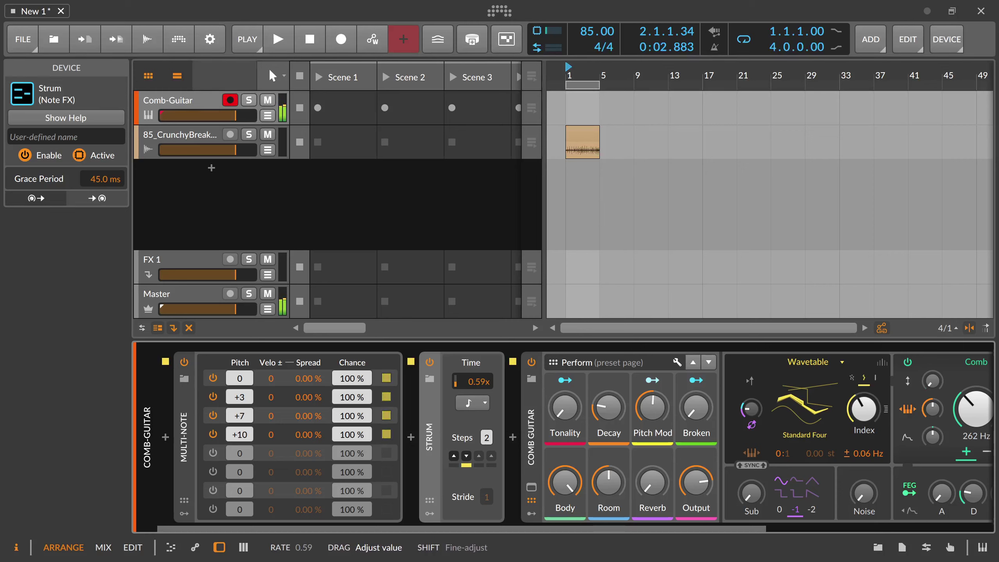
pyautogui.moveTo(472, 381); pyautogui.dragTo(472, 406)
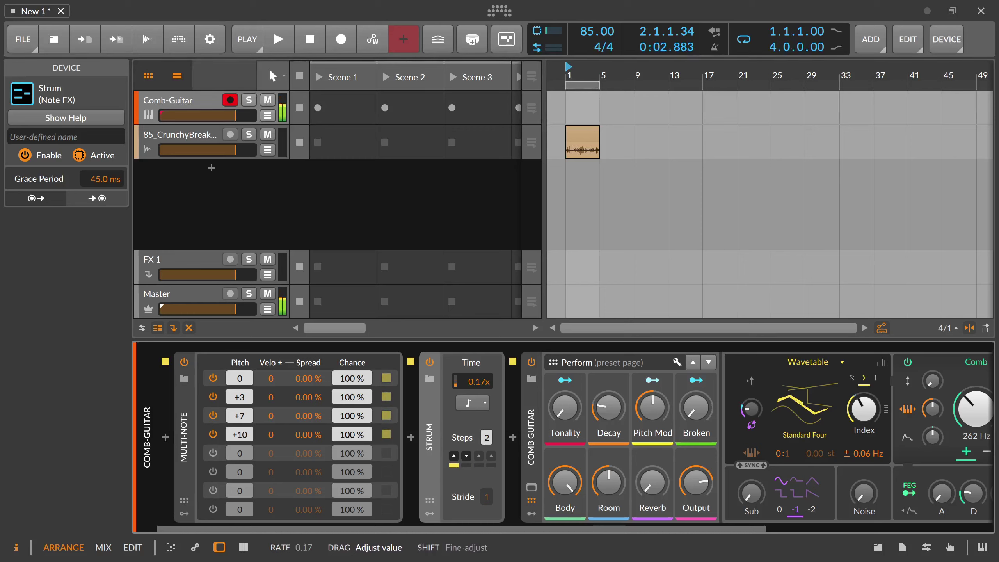
# Raise the Pitch Mod macro of the Comb Guitar synth
pyautogui.moveTo(653, 408); pyautogui.dragTo(652, 392)
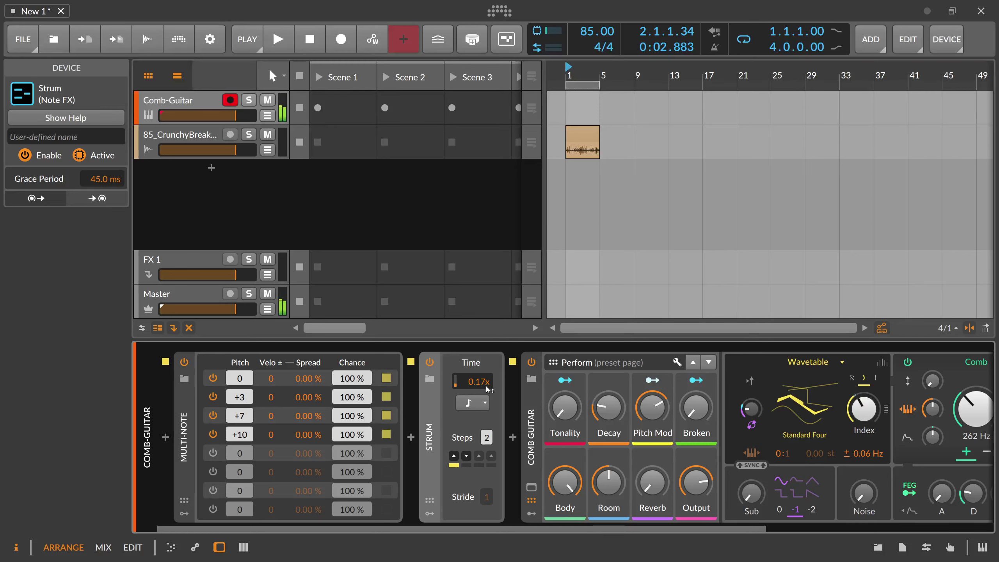
pyautogui.moveTo(472, 381)
pyautogui.mouseDown()
pyautogui.moveTo(472, 372)
pyautogui.moveTo(472, 381)
pyautogui.mouseUp()
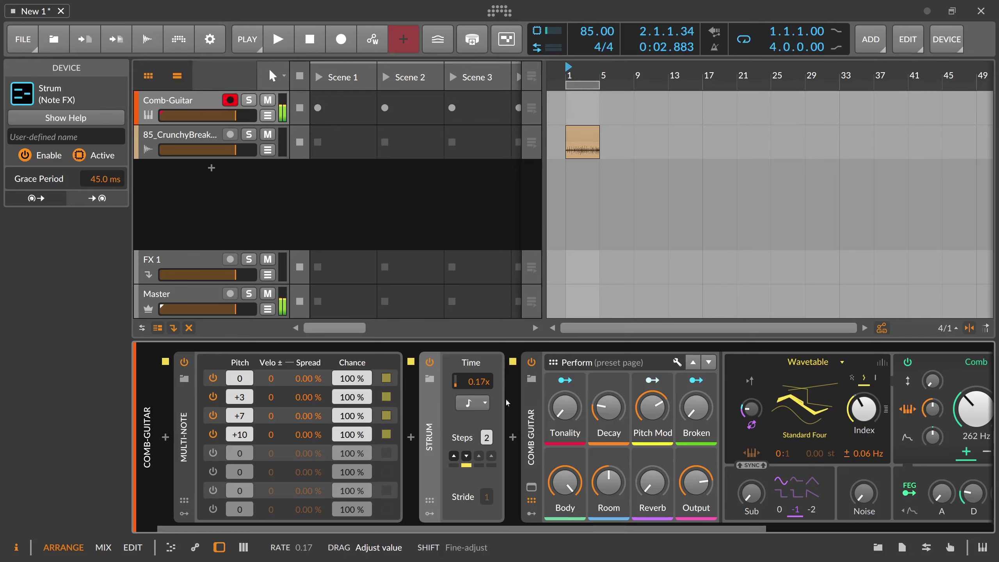
# Insert a Quantize device between the Strum and the synth and set the Strum rate to 1.00x
pyautogui.click(512, 436)
pyautogui.write('qua')
pyautogui.press('Down')
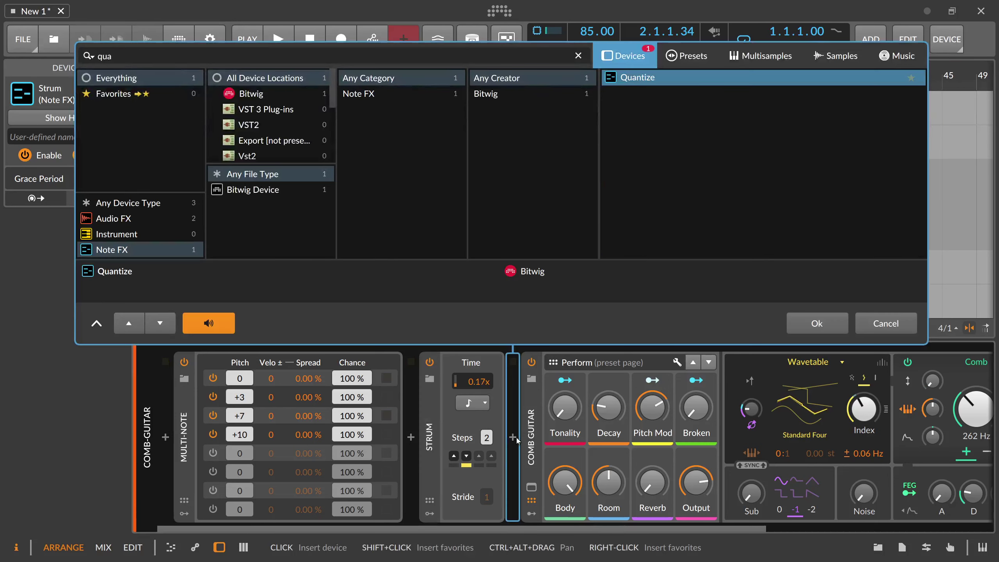
pyautogui.press('Return')
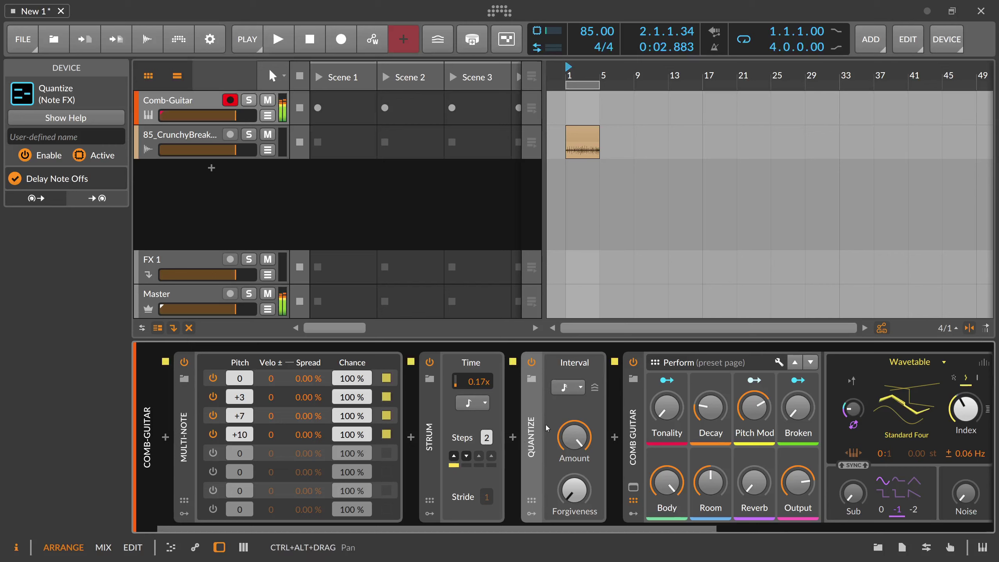
pyautogui.moveTo(471, 382); pyautogui.dragTo(472, 374)
# Delete the Strum, Quantize and Multi-note devices in front of the synth
pyautogui.click(430, 417)
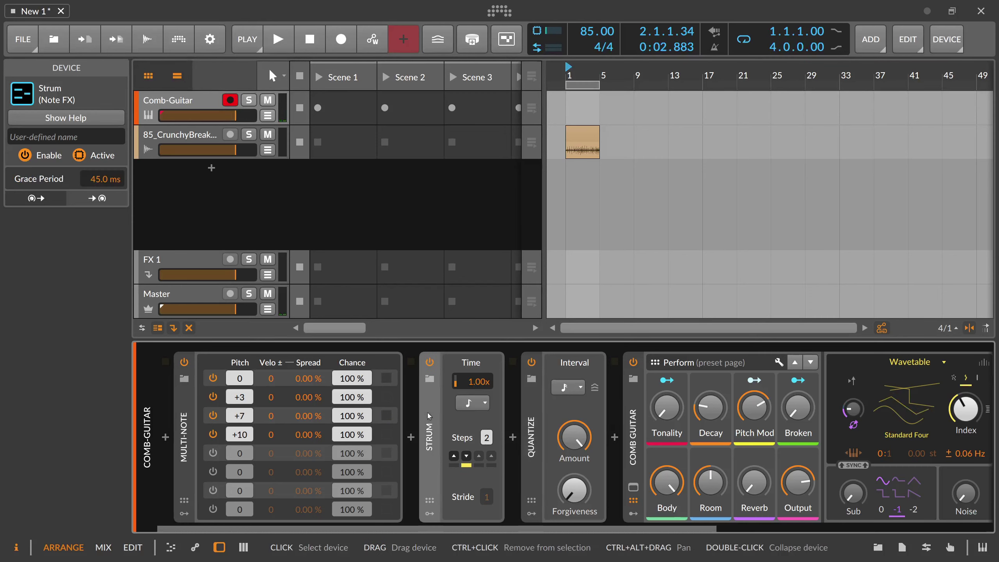
pyautogui.press('Delete')
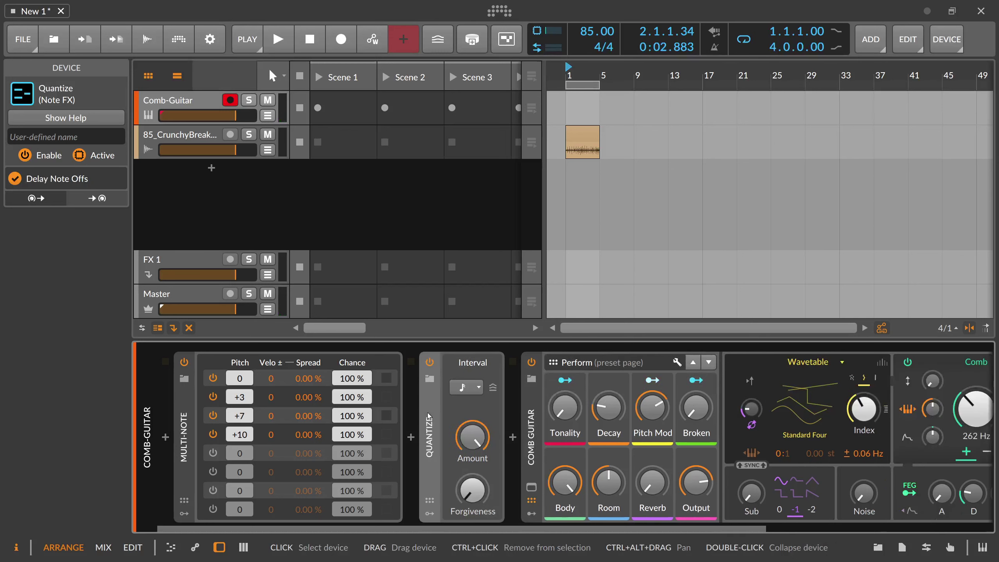
pyautogui.press('Delete')
pyautogui.click(184, 424)
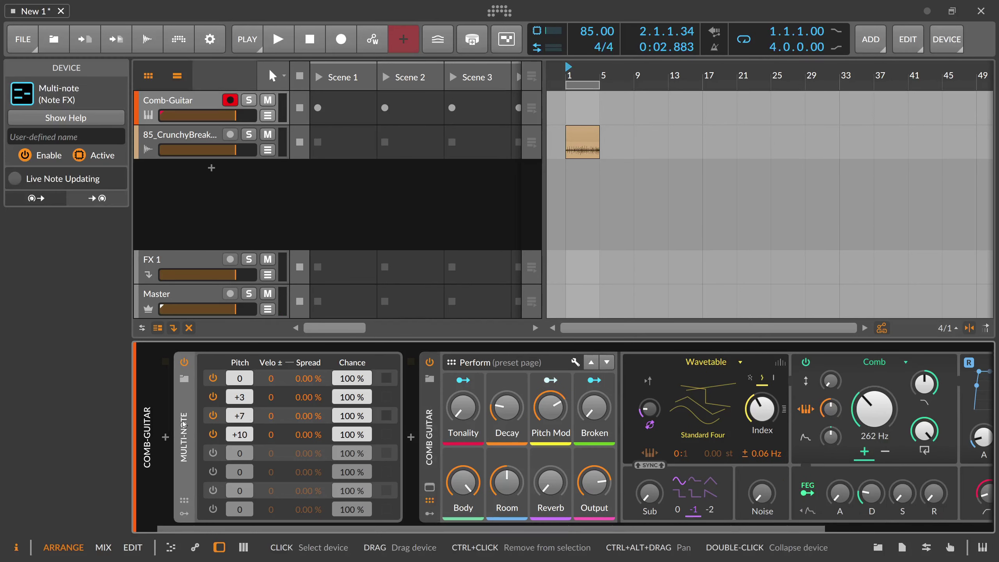
pyautogui.press('Delete')
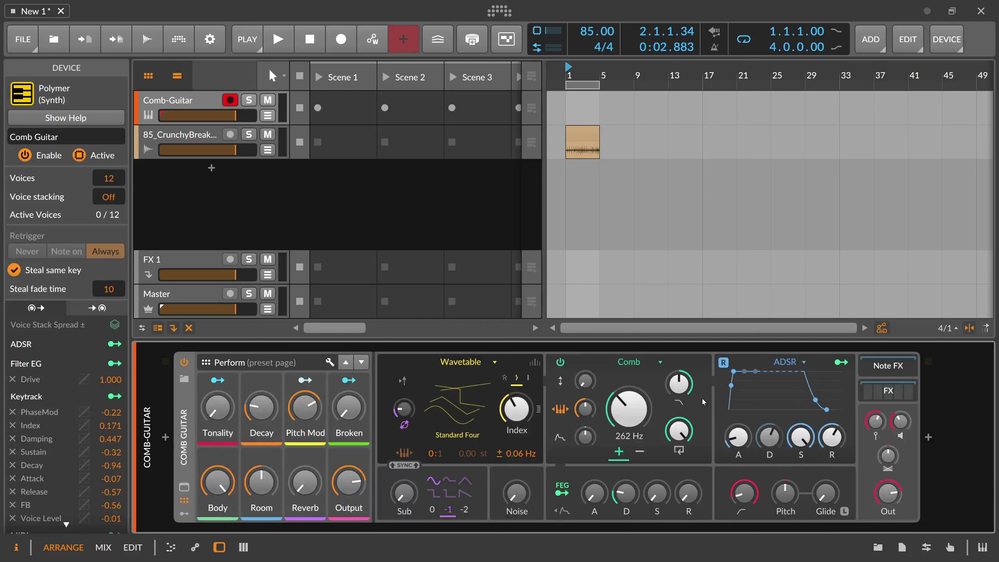